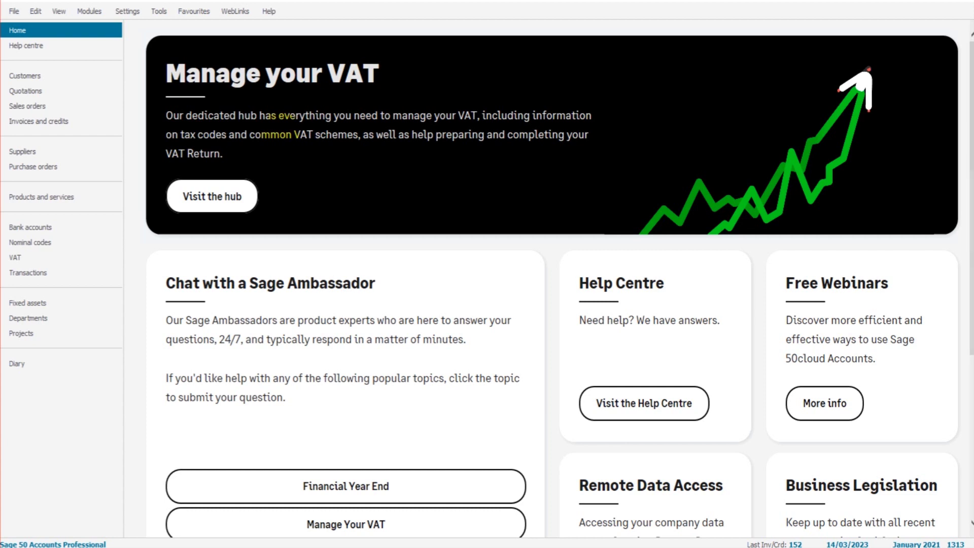
Open the Suppliers list showing all 19 supplier accounts with balances and credit limits.
left_click(31, 150)
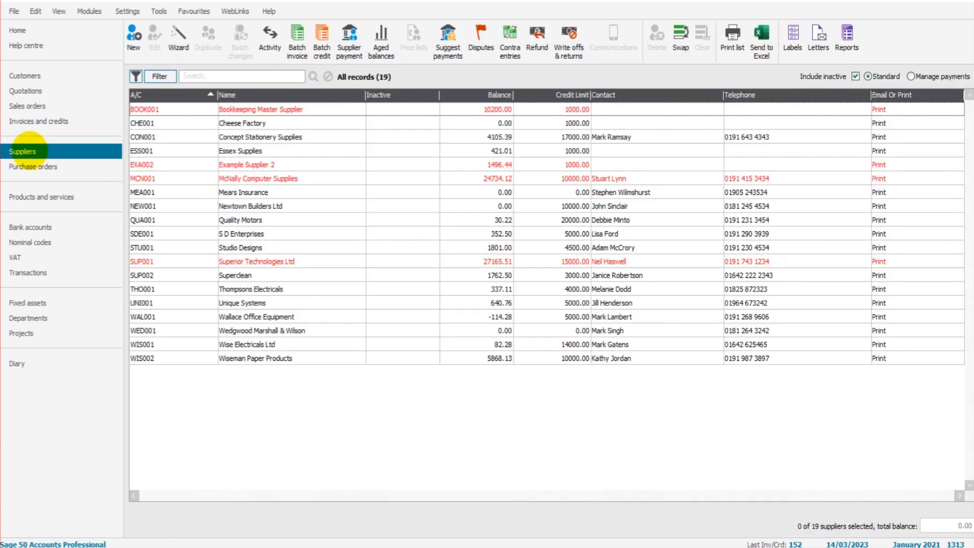
left_click(281, 122)
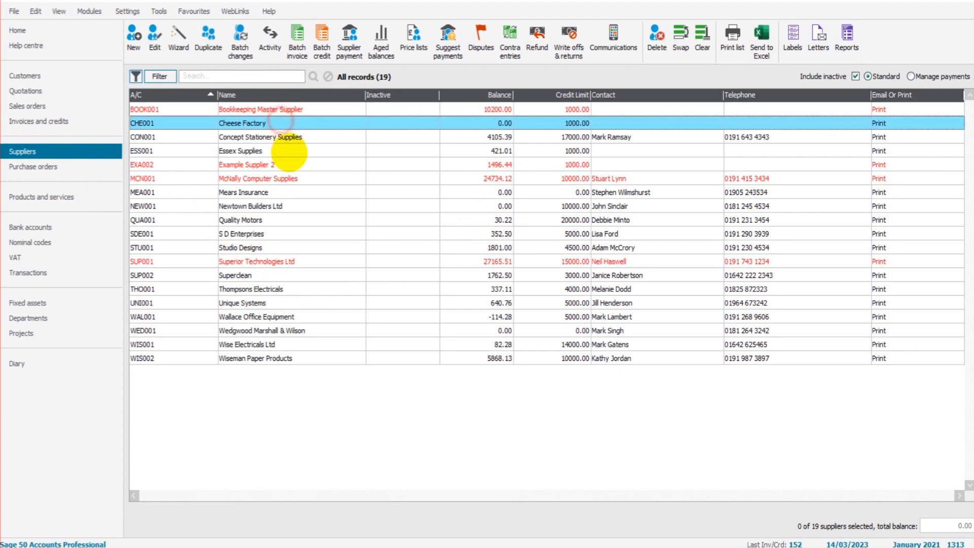
left_click(289, 152)
left_click(505, 177)
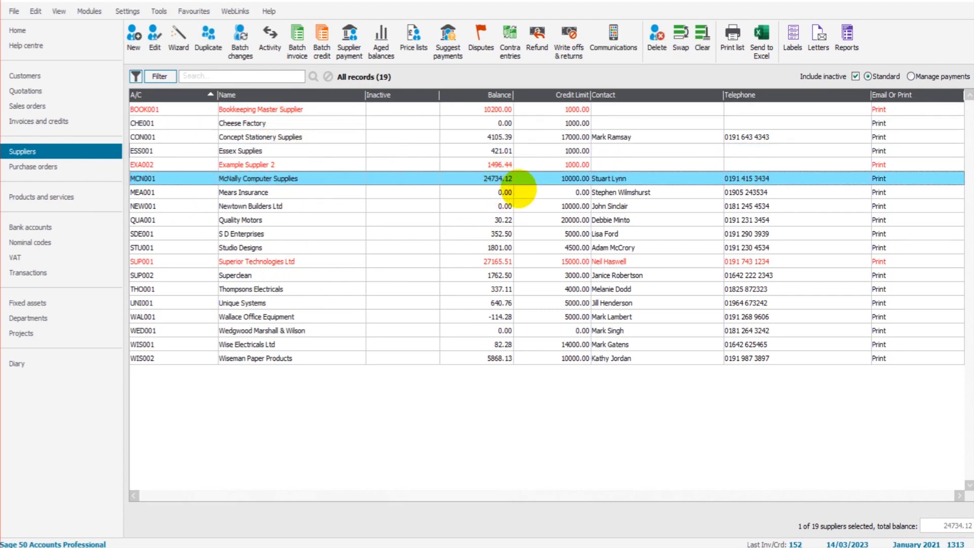
left_click(446, 234)
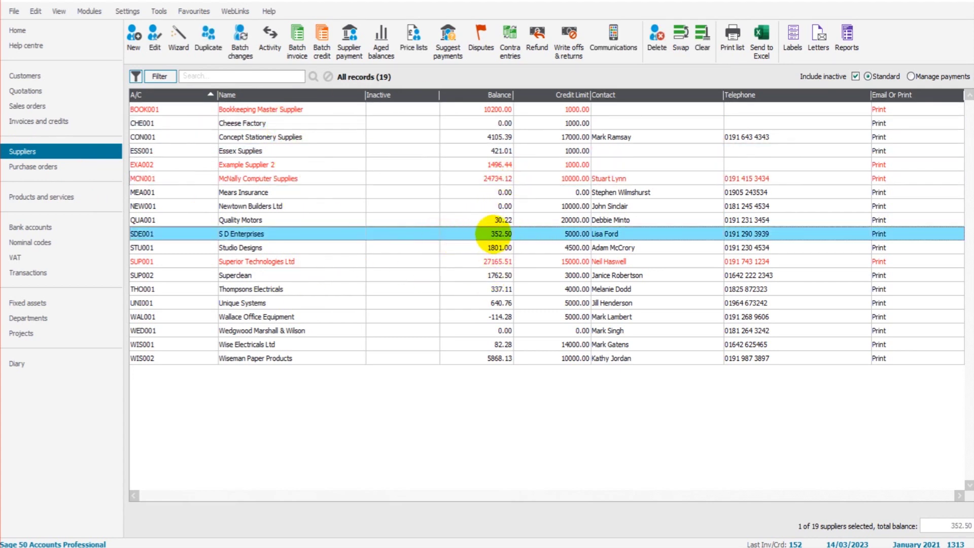
left_click(496, 274)
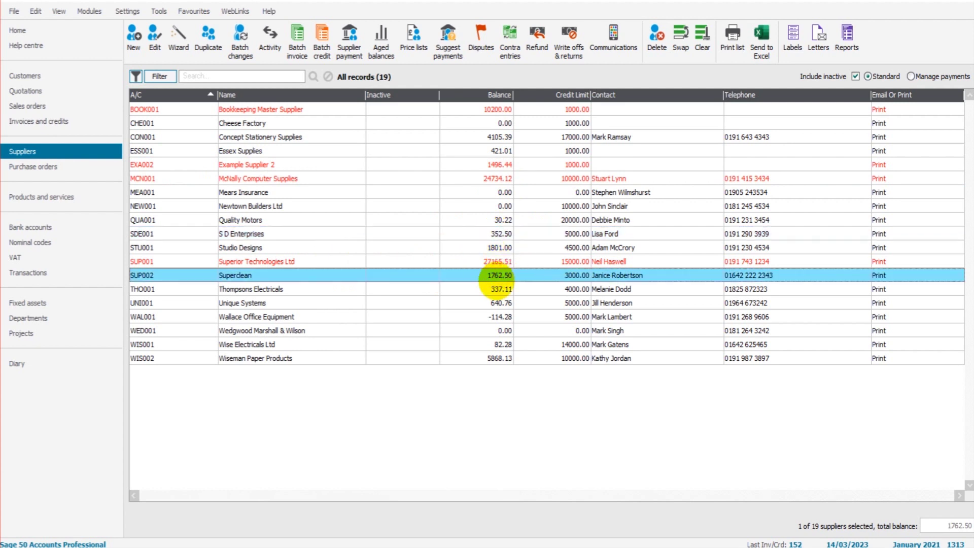
left_click(487, 288)
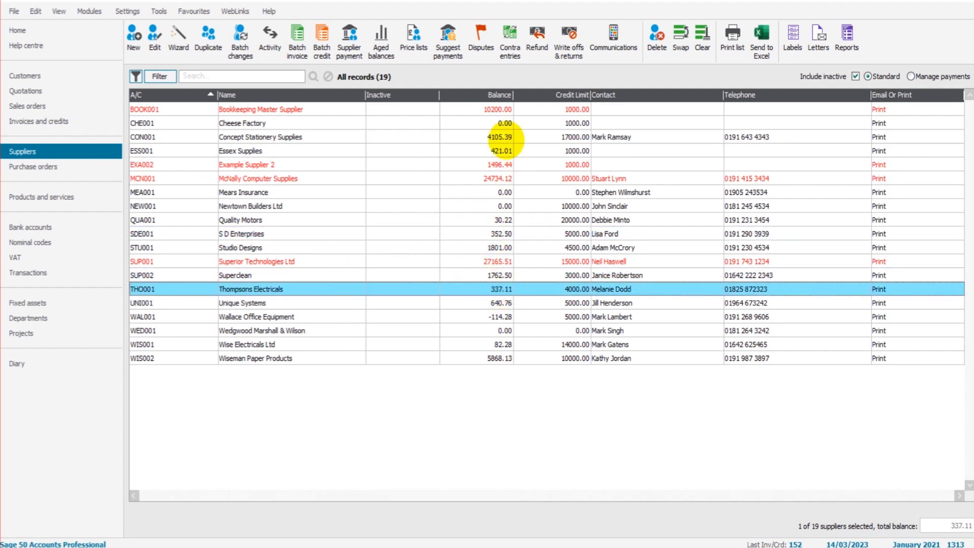
left_click(504, 137)
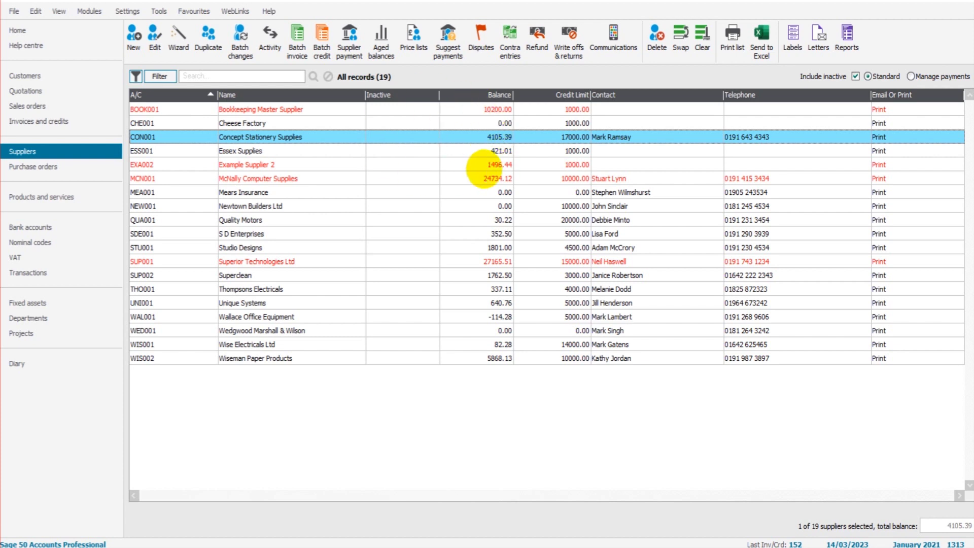
left_click(500, 151)
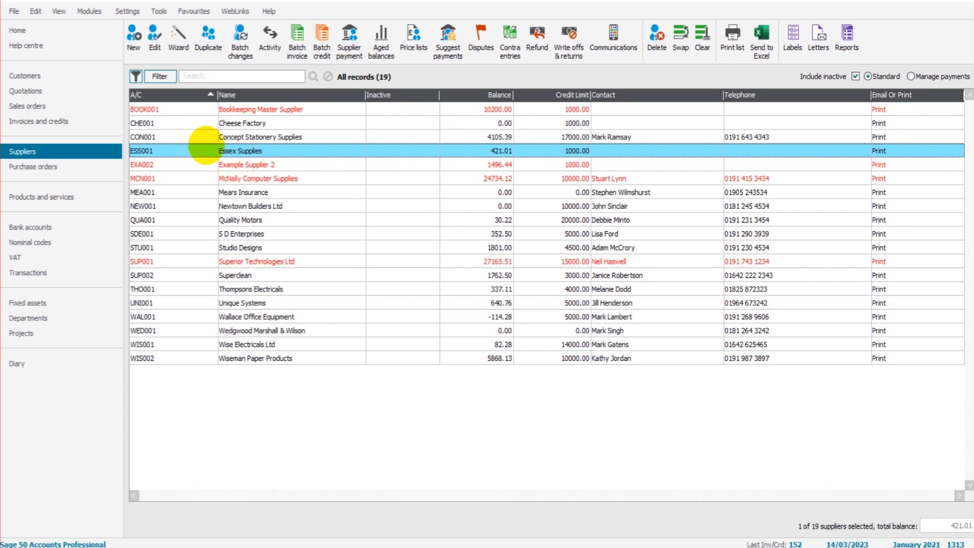
left_click(269, 38)
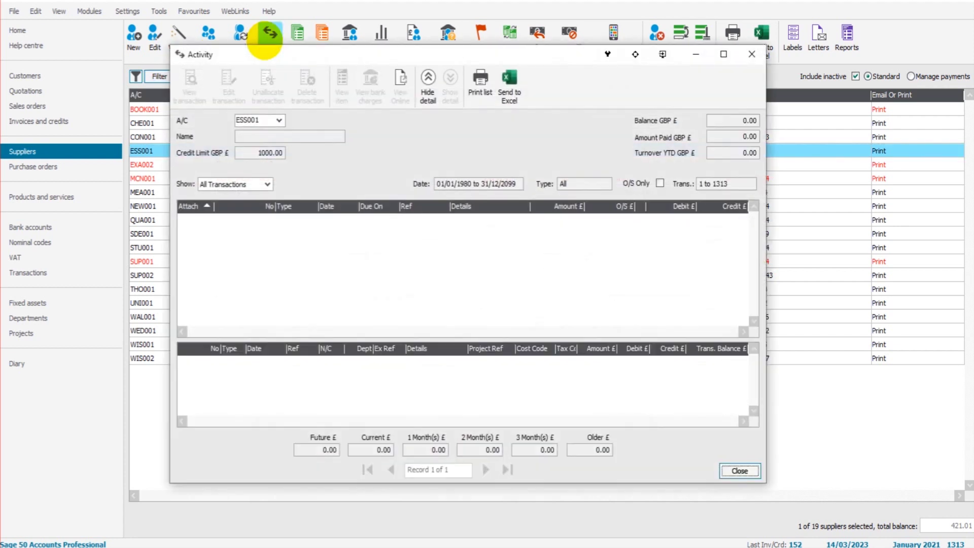
left_click(548, 303)
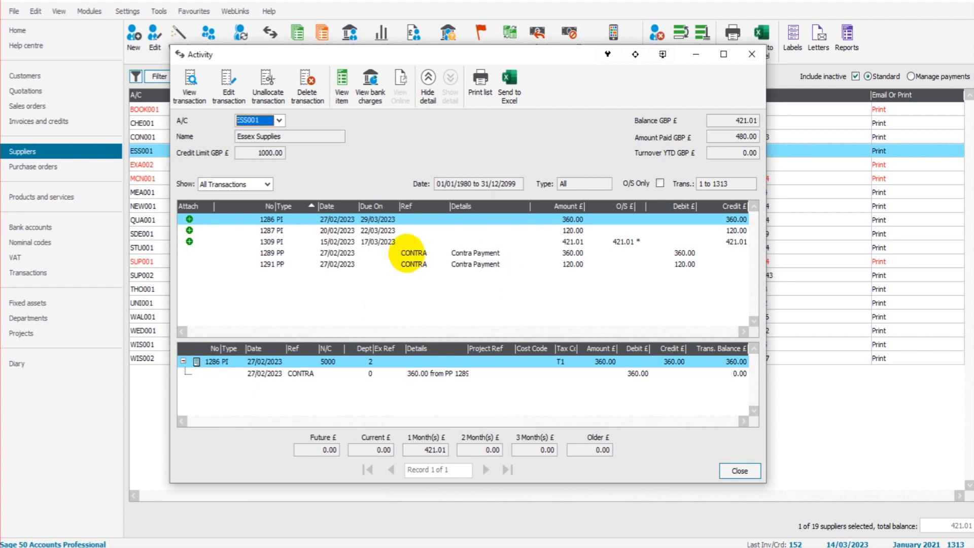
left_click(660, 182)
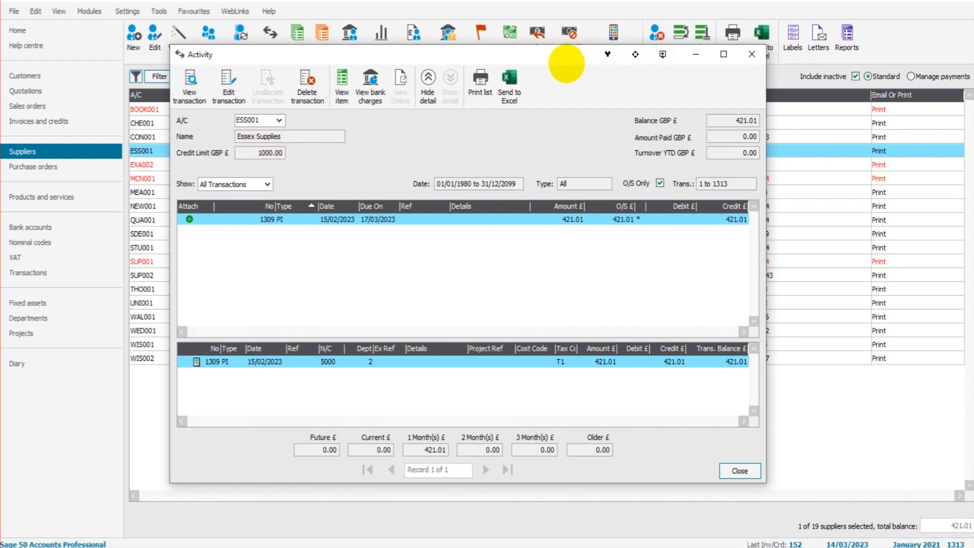
left_click_drag(567, 57, 566, 177)
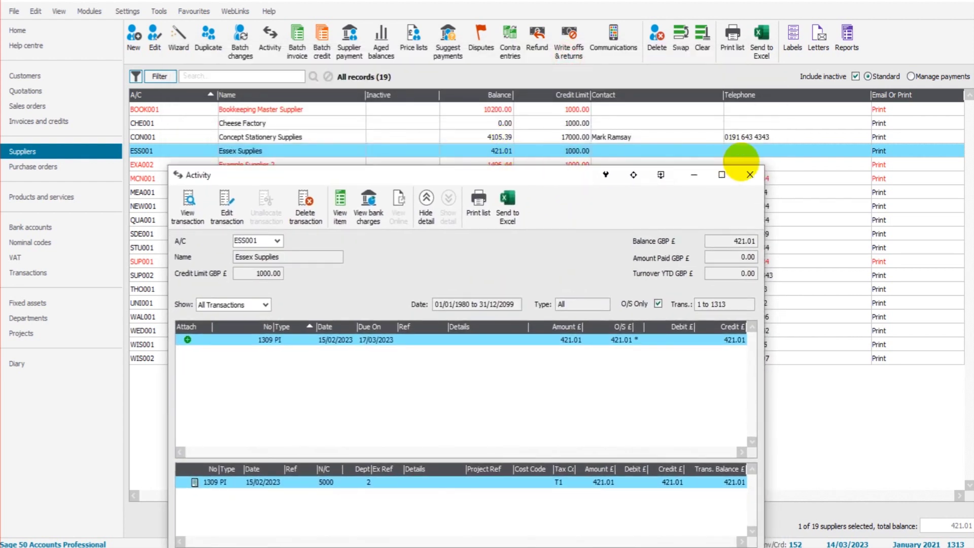
left_click(750, 174)
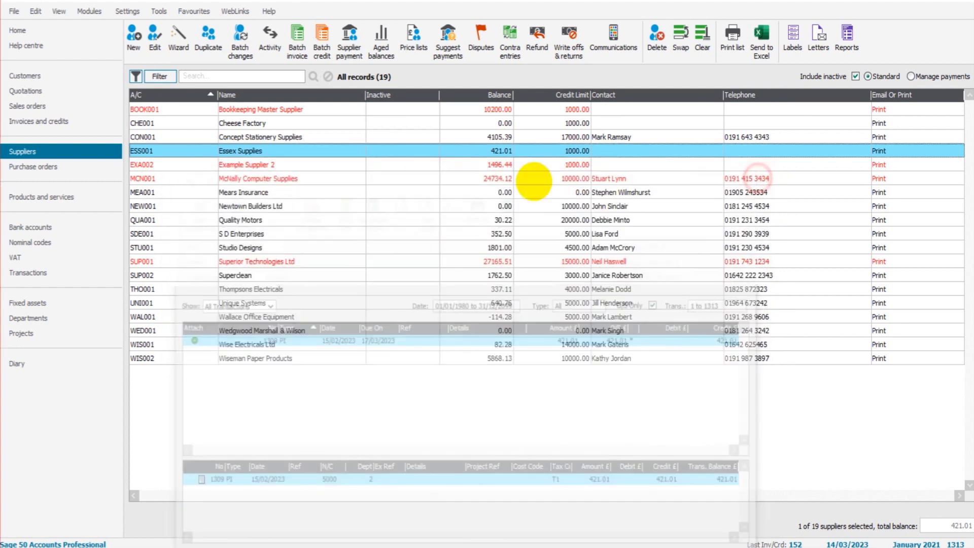
left_click(461, 137)
left_click(269, 39)
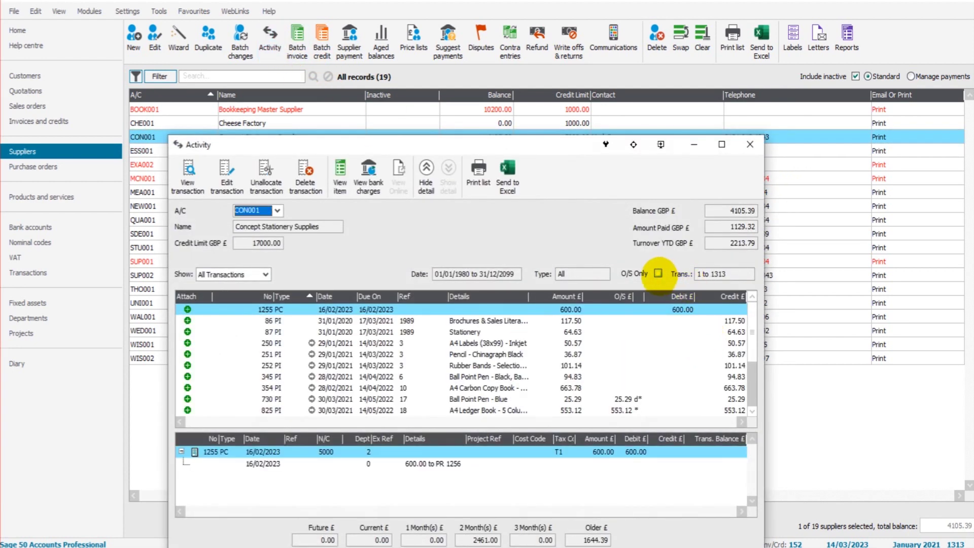
left_click(658, 273)
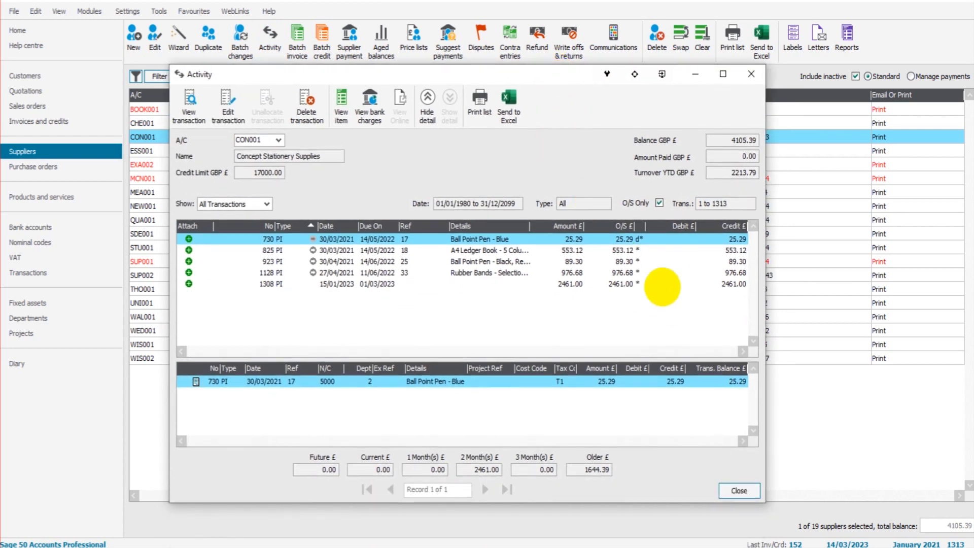
left_click(273, 252)
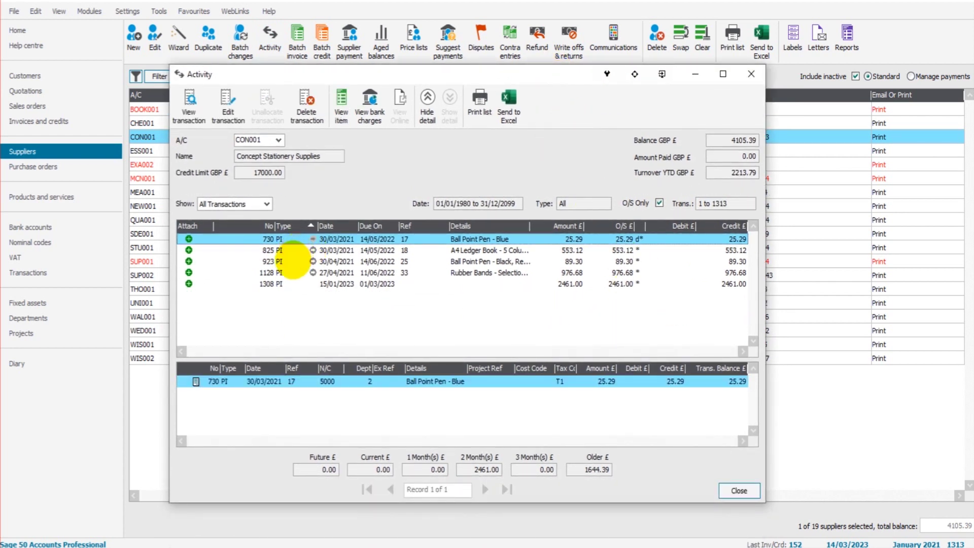
left_click(286, 274)
left_click(284, 283)
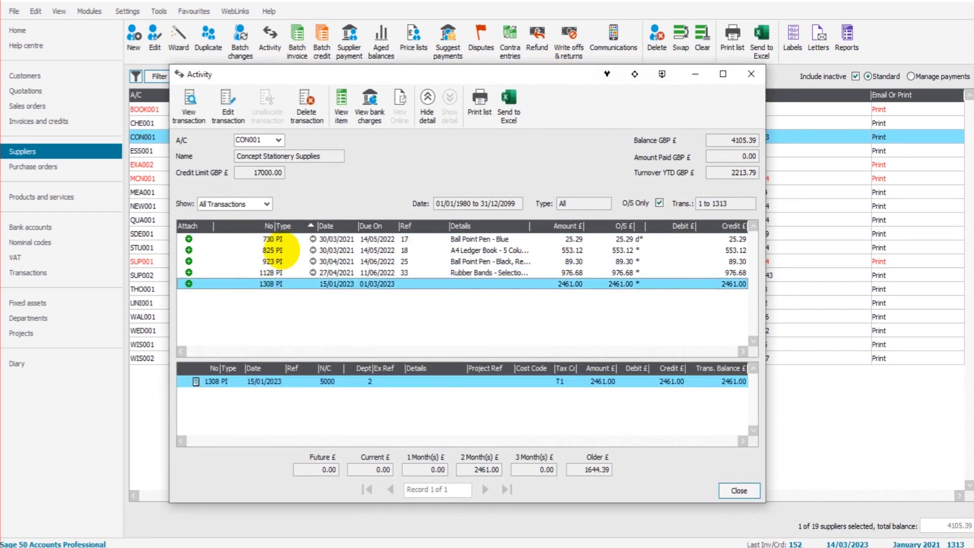
left_click(279, 241)
left_click(281, 250)
left_click(279, 261)
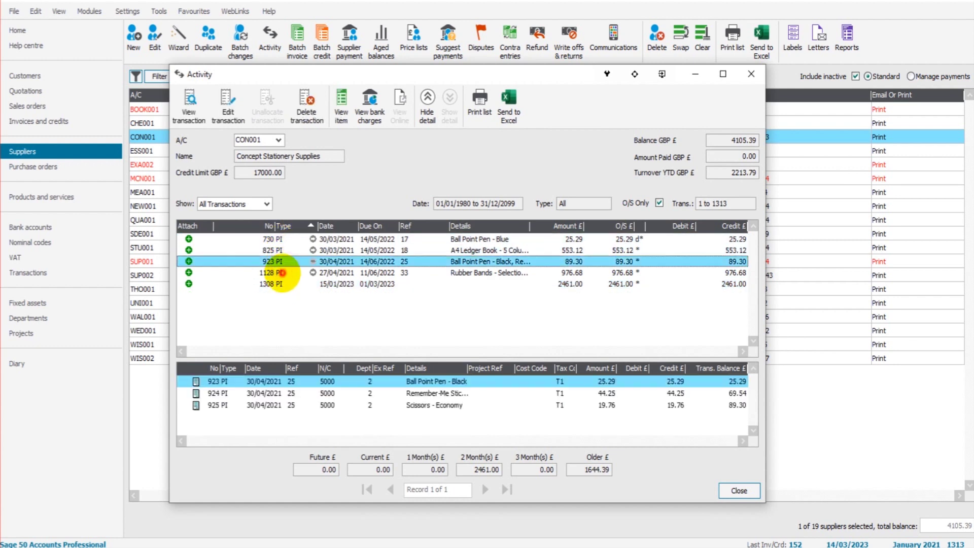
left_click(279, 273)
left_click(282, 284)
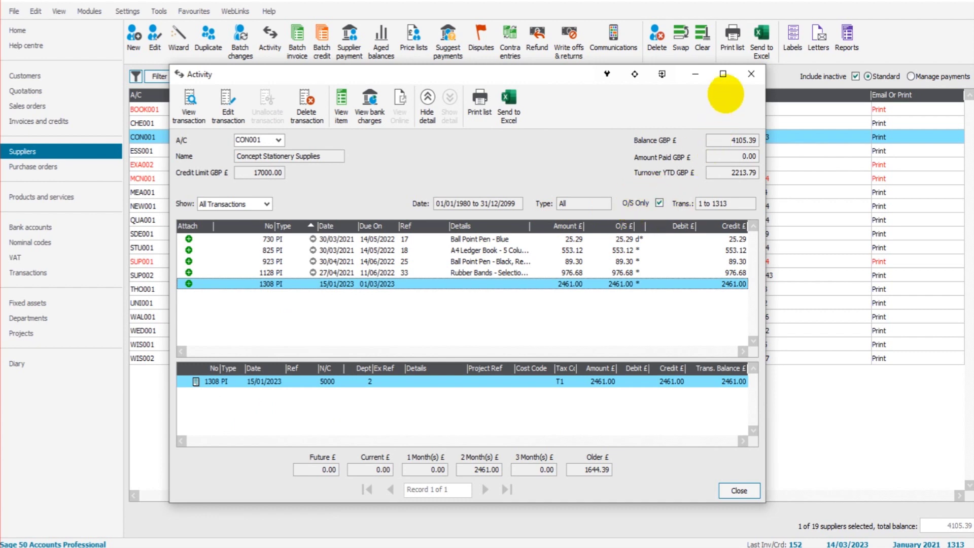
left_click(752, 74)
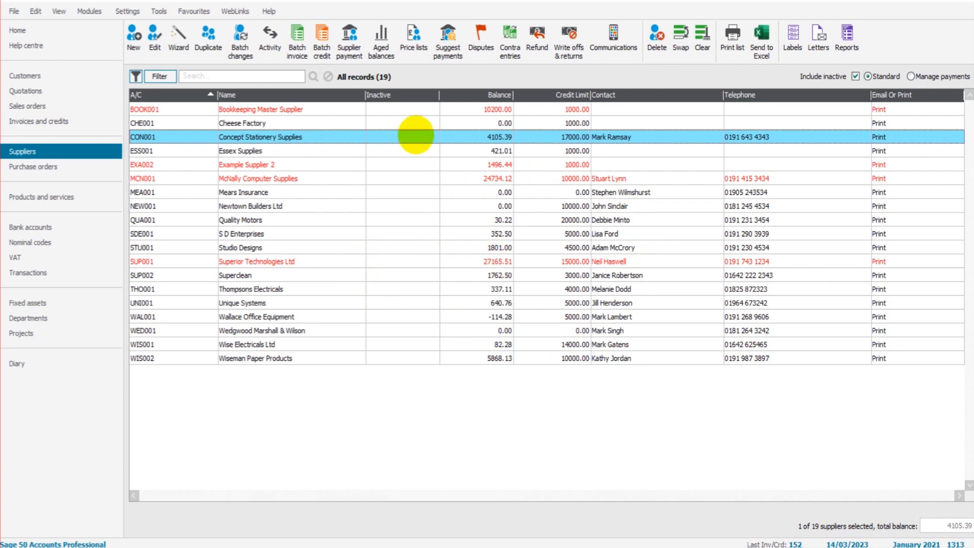
left_click(701, 41)
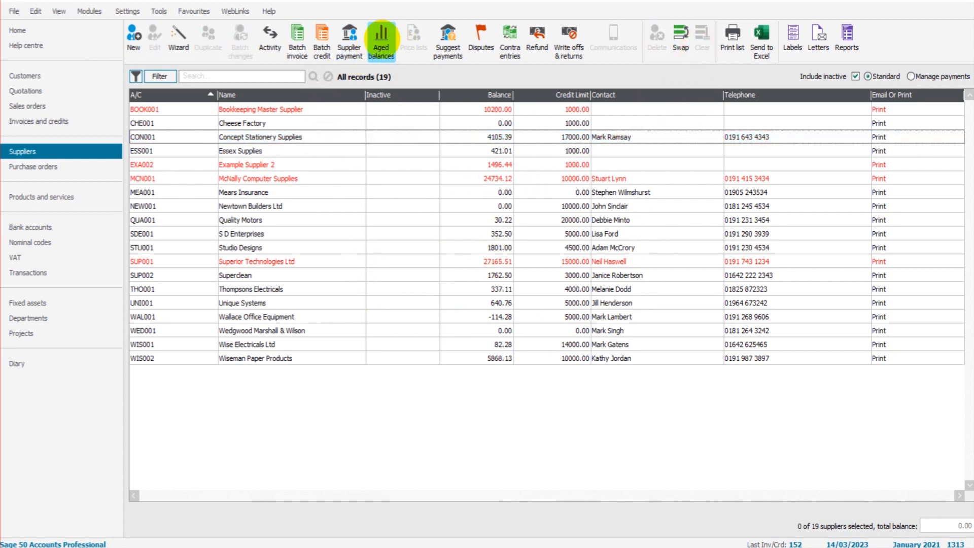
left_click(381, 38)
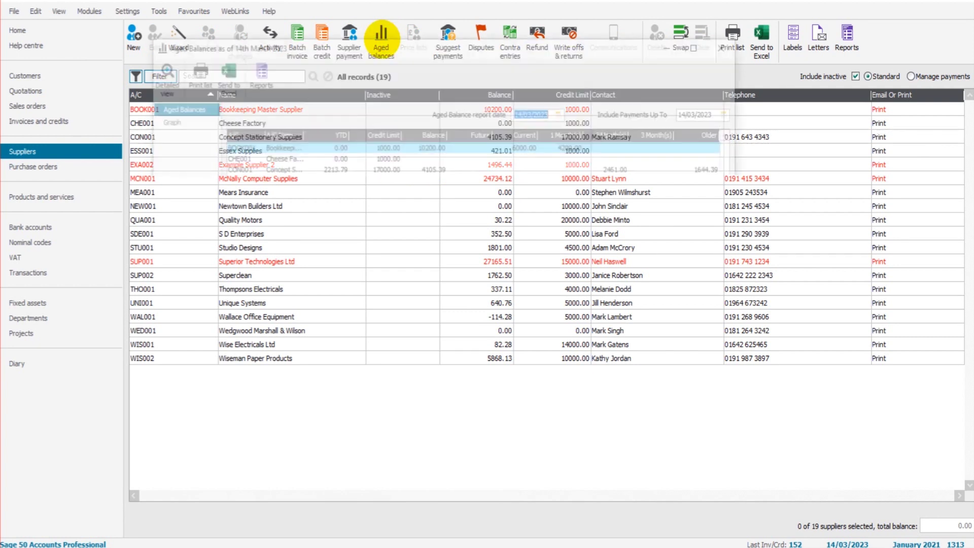
left_click(394, 165)
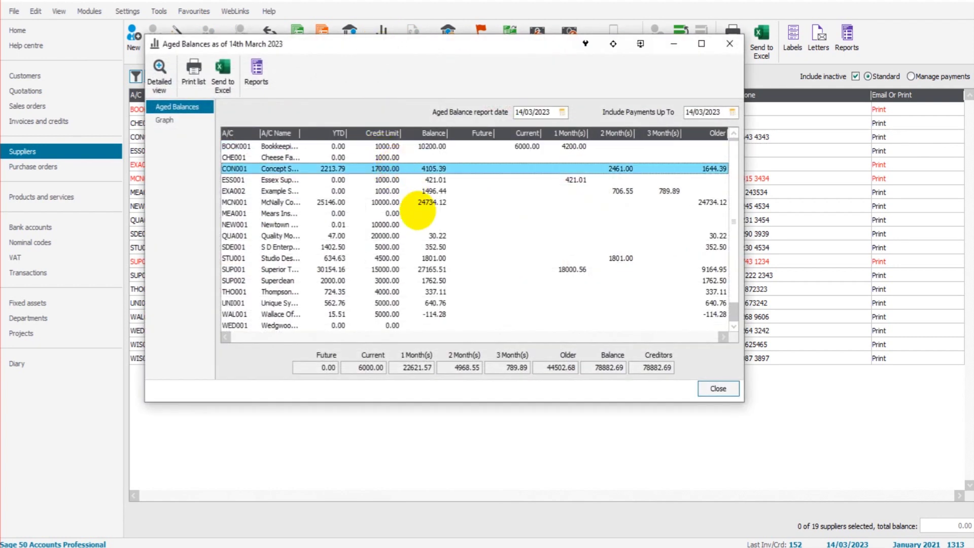
key("Down")
key("Down")
key("Down")
key("Down")
key("Down")
key("Down")
key("Down")
key("Down")
key("Down")
key("Down")
key("Down")
key("Down")
key("Down")
key("Down")
key("Down")
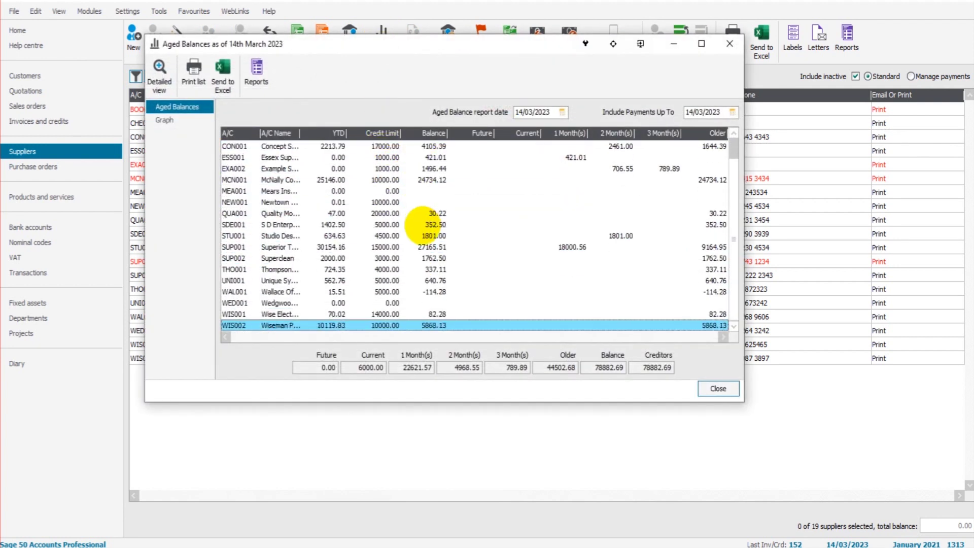
key("Up")
key("Up")
key("Up")
key("Up")
key("Up")
key("Up")
key("Up")
key("Up")
key("Up")
key("Up")
key("Up")
key("Up")
key("Up")
key("Up")
key("Up")
key("Up")
key("Up")
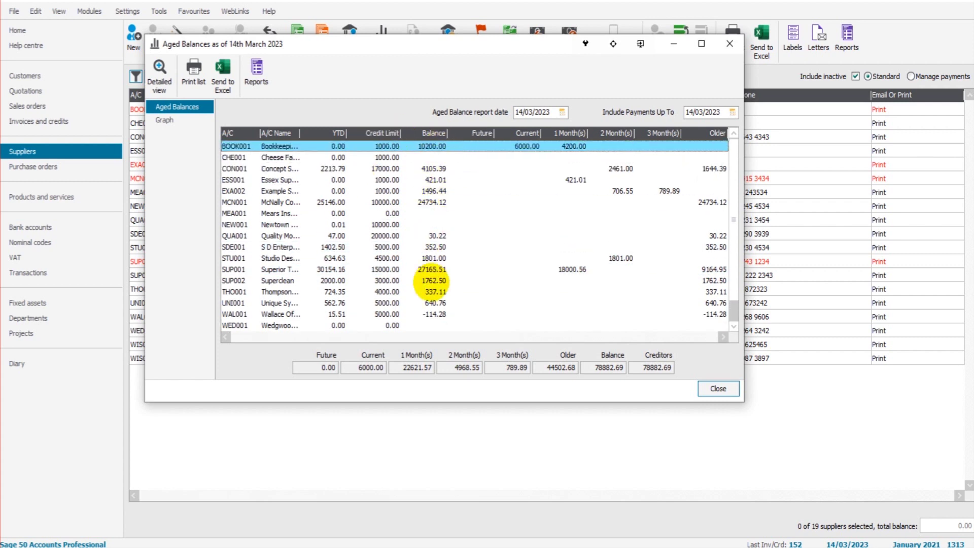
left_click(430, 192)
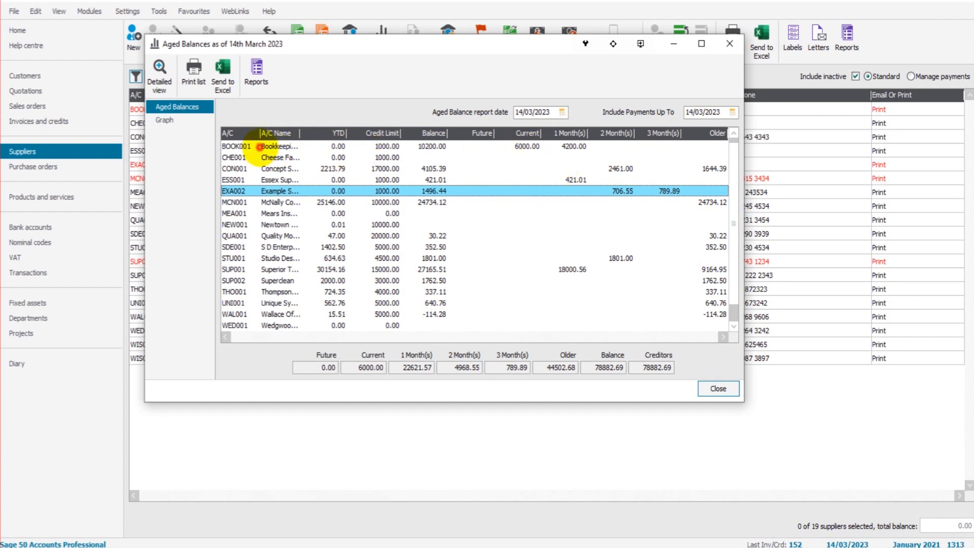
left_click(266, 147)
Widen the A/C Name column and check balances for Unique Systems, McNally, S D Enterprises, Superclean.
left_click_drag(298, 133, 325, 132)
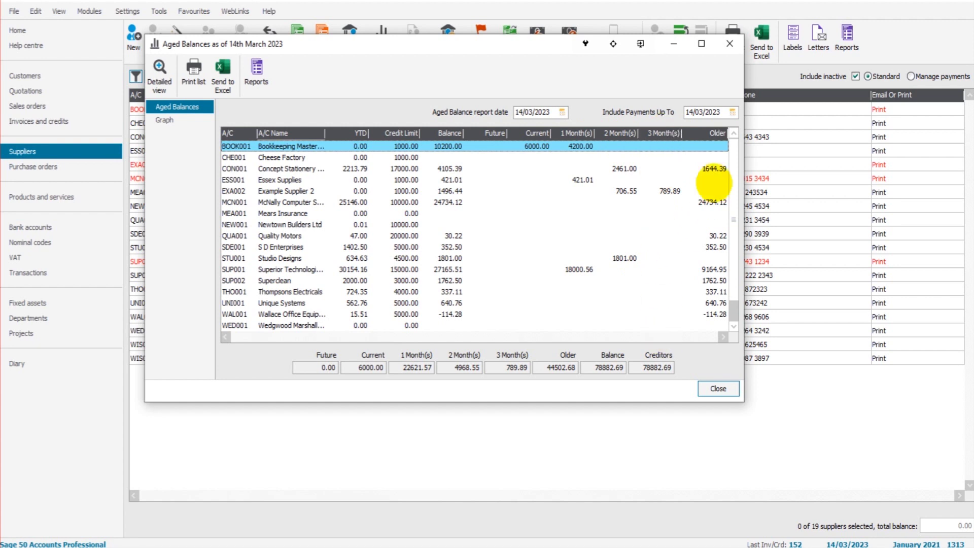
left_click(711, 157)
left_click(712, 169)
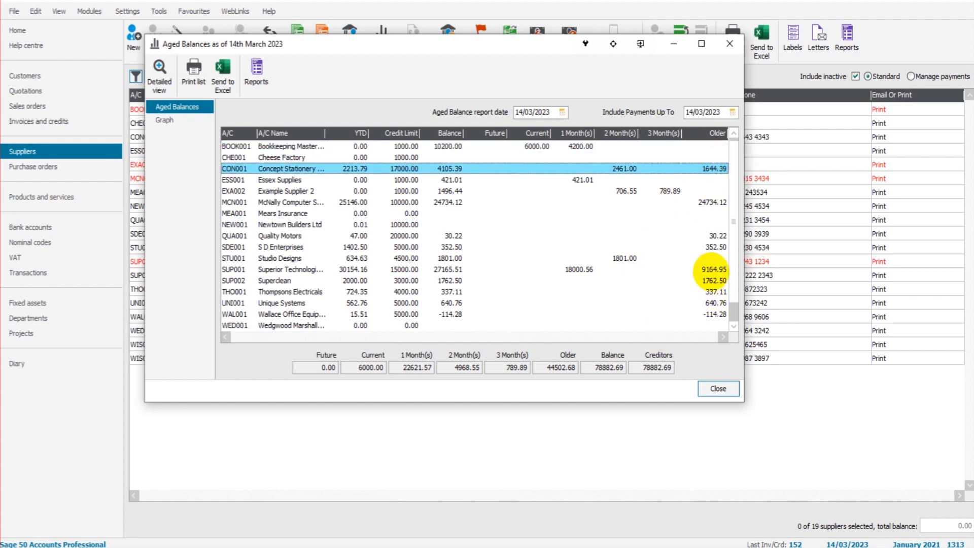
left_click(714, 269)
left_click(713, 280)
left_click(715, 303)
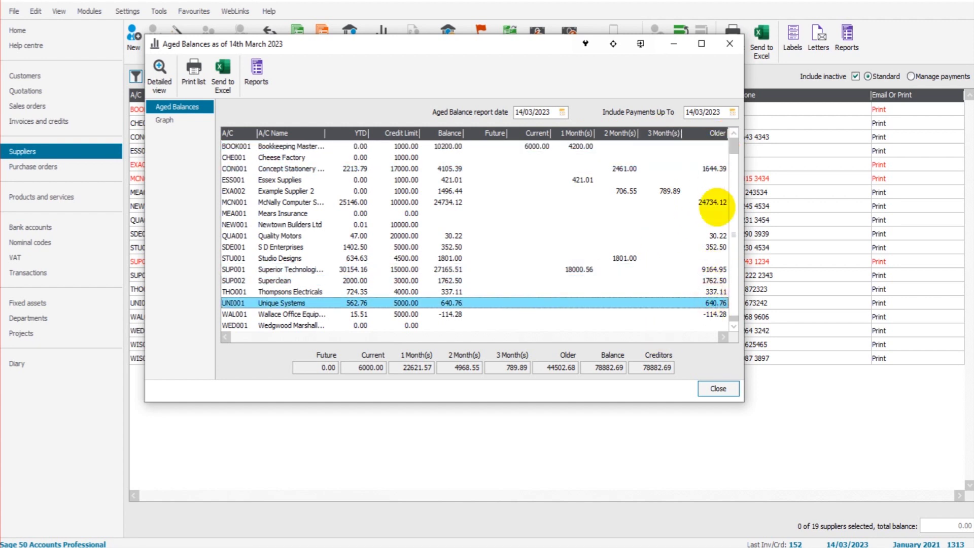
left_click(712, 281)
left_click(713, 202)
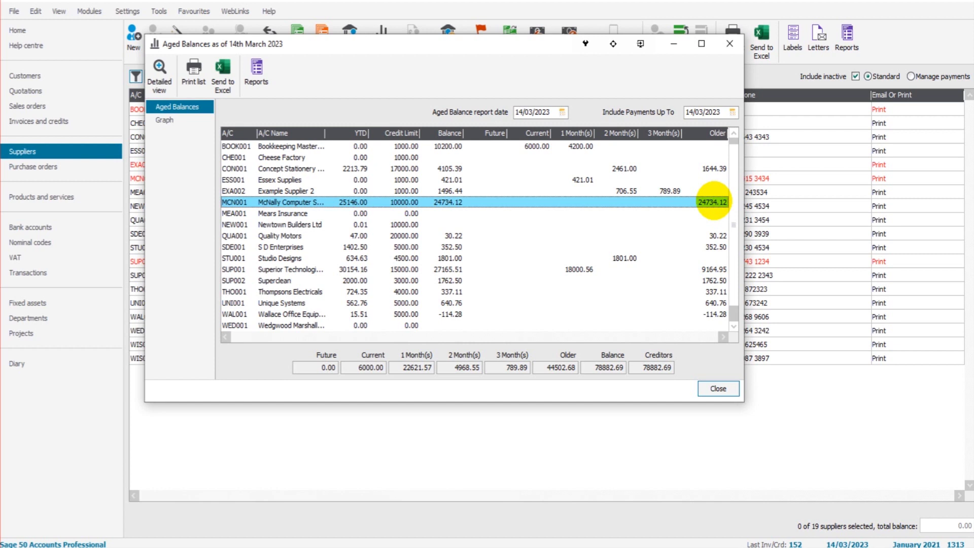
left_click(712, 246)
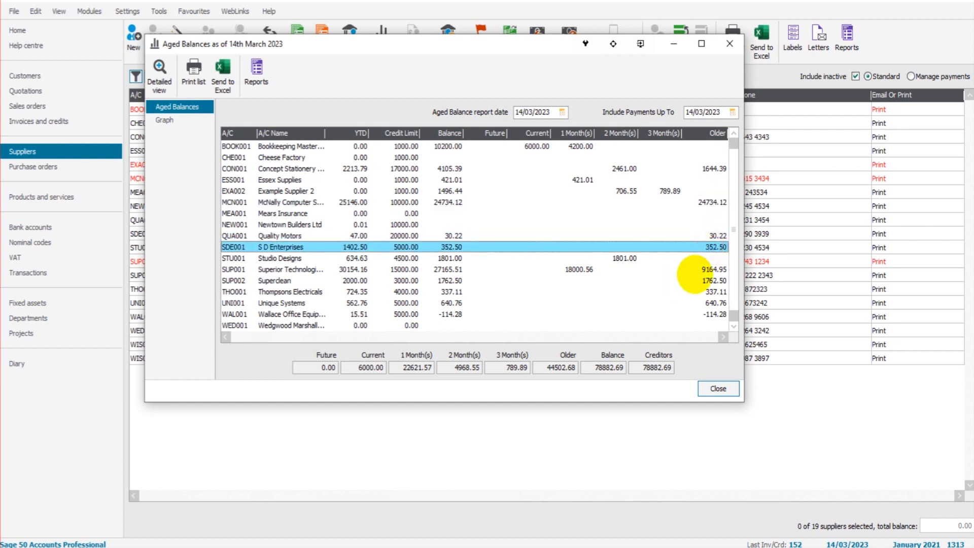
left_click(690, 282)
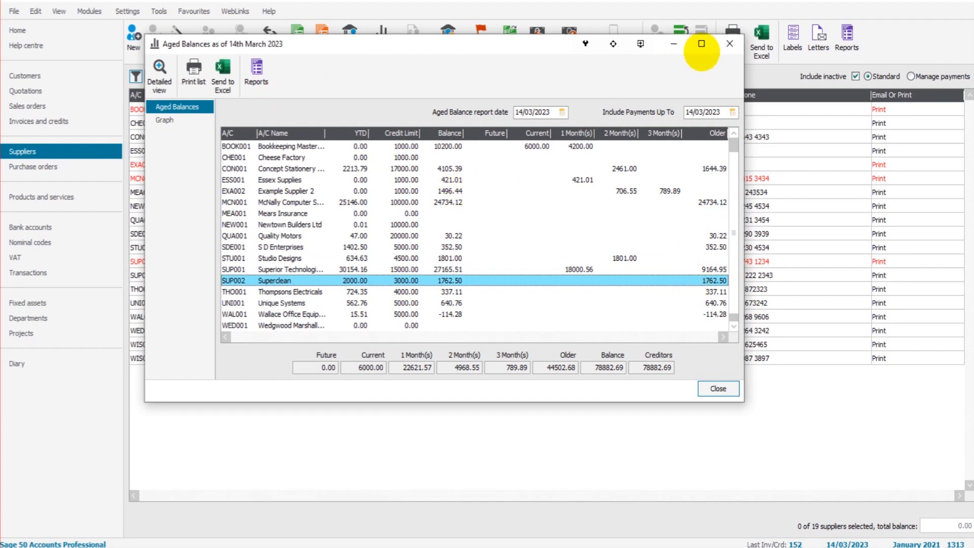
Show aged balances for Bookkeeping Master Supplier (BOOK001) only, totalling 10200.00.
left_click(730, 44)
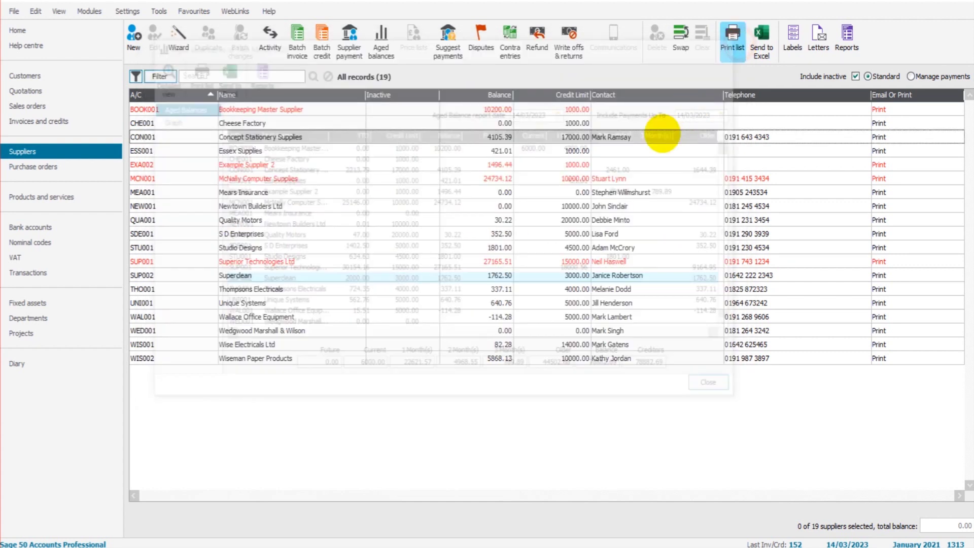
left_click(376, 46)
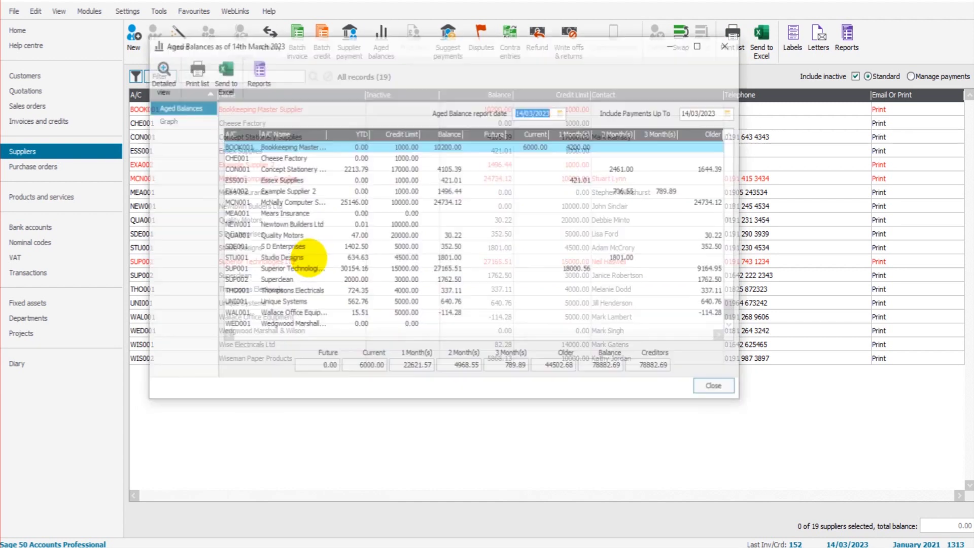
left_click(720, 44)
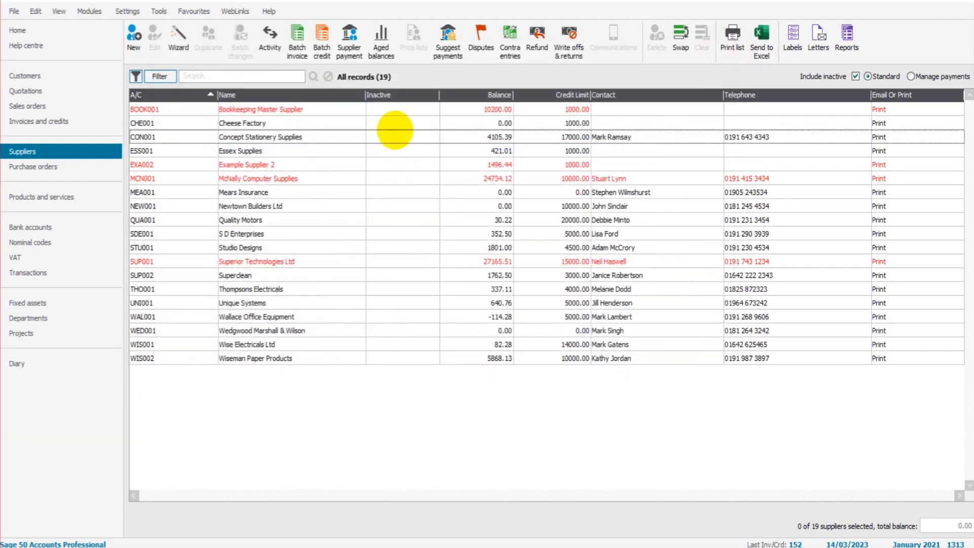
left_click(381, 41)
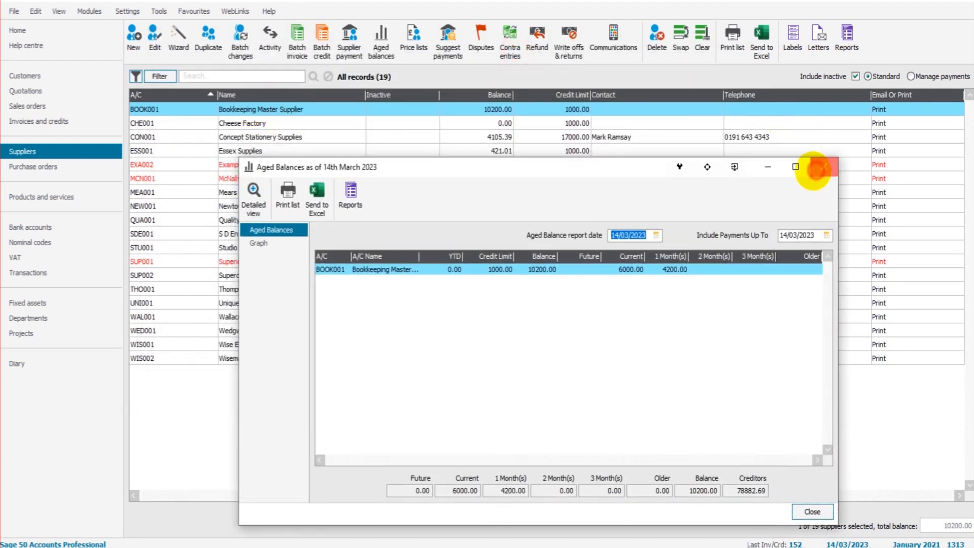
Review combined aged balances for BOOK001, CON001, NEW001 and SDE001, totalling 14657.89, then close.
left_click(816, 167)
left_click(264, 138, "ctrl")
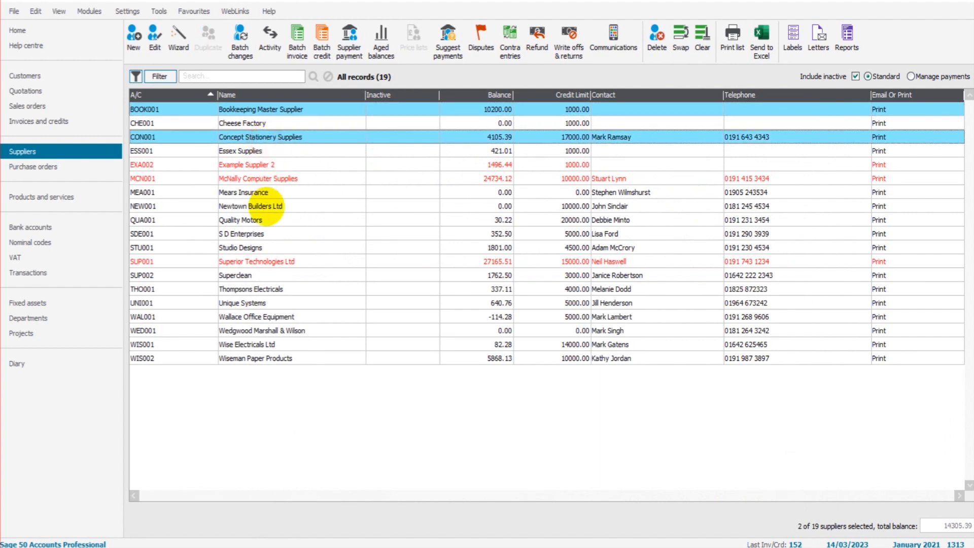
left_click(269, 206, "ctrl")
left_click(266, 233, "ctrl")
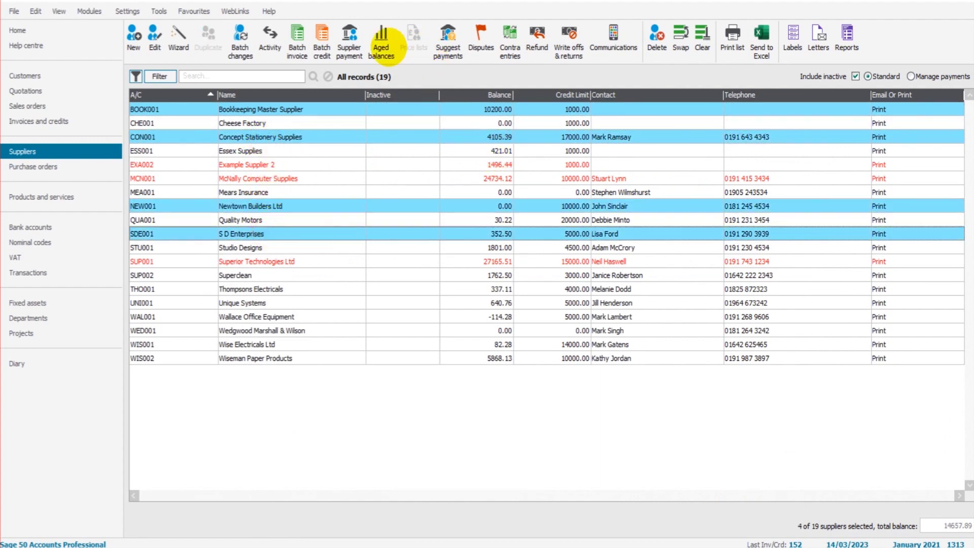
left_click(381, 43)
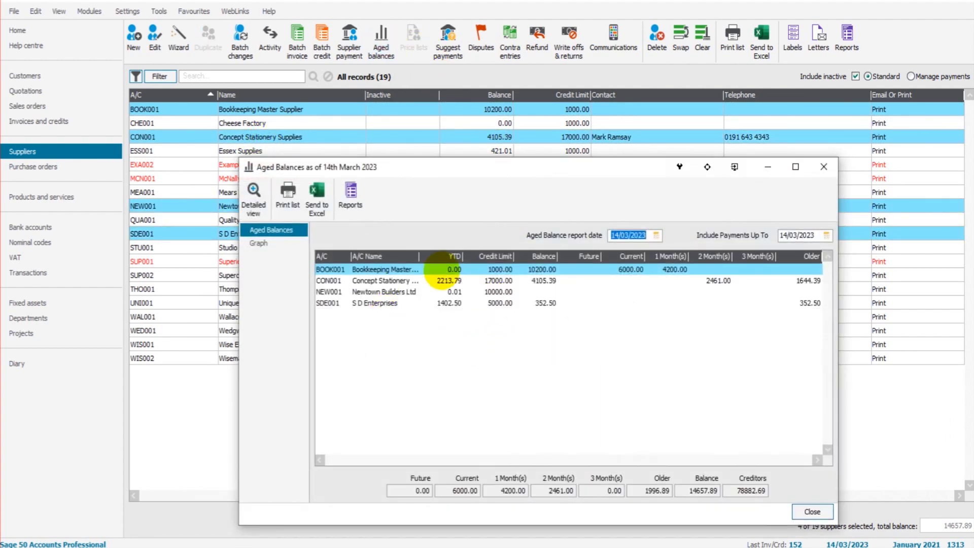
left_click(375, 292)
left_click(378, 304)
left_click(384, 271)
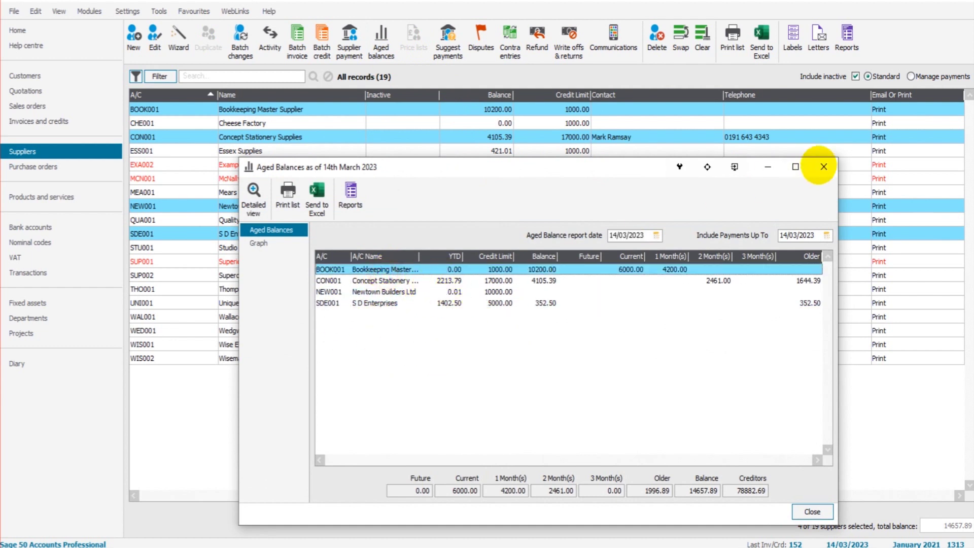
left_click(823, 167)
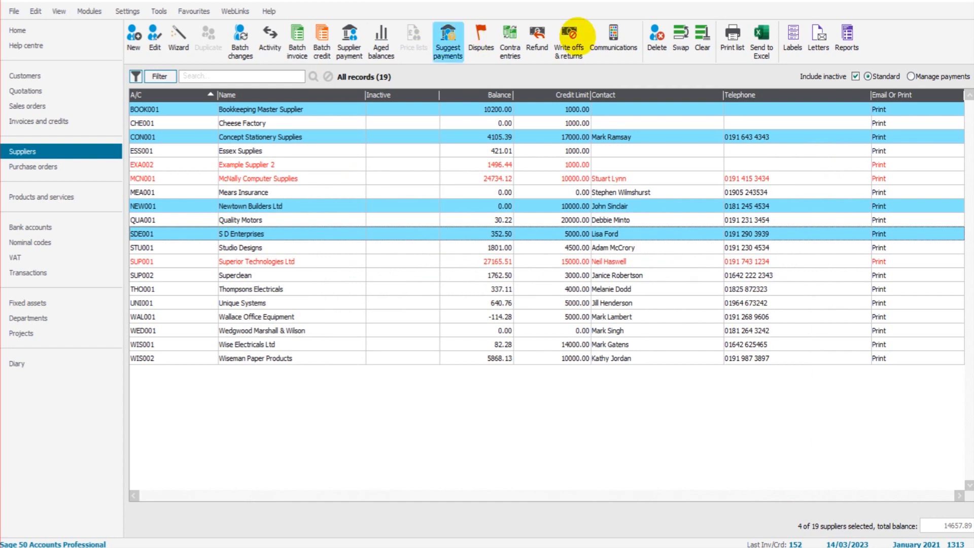
Select Essex Supplies, Mears Insurance, S D Enterprises and Superior Technologies, clear the selection, and open Supplier reports.
left_click(702, 35)
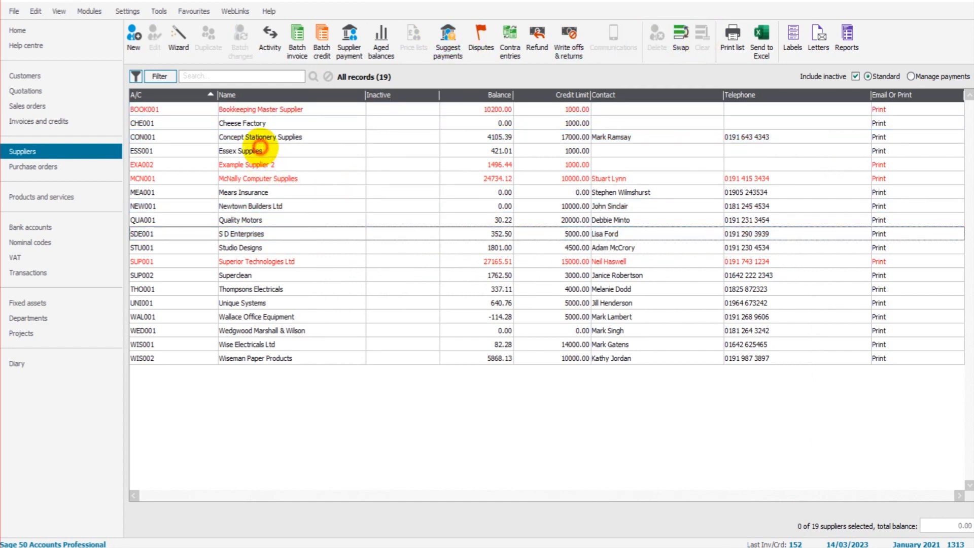
left_click(260, 149)
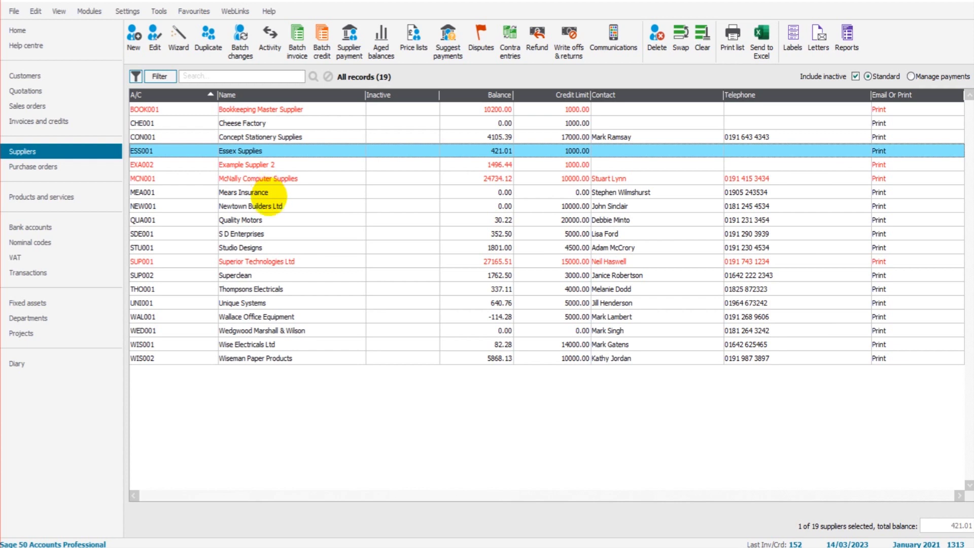
left_click(269, 193)
left_click(269, 234)
left_click(268, 261)
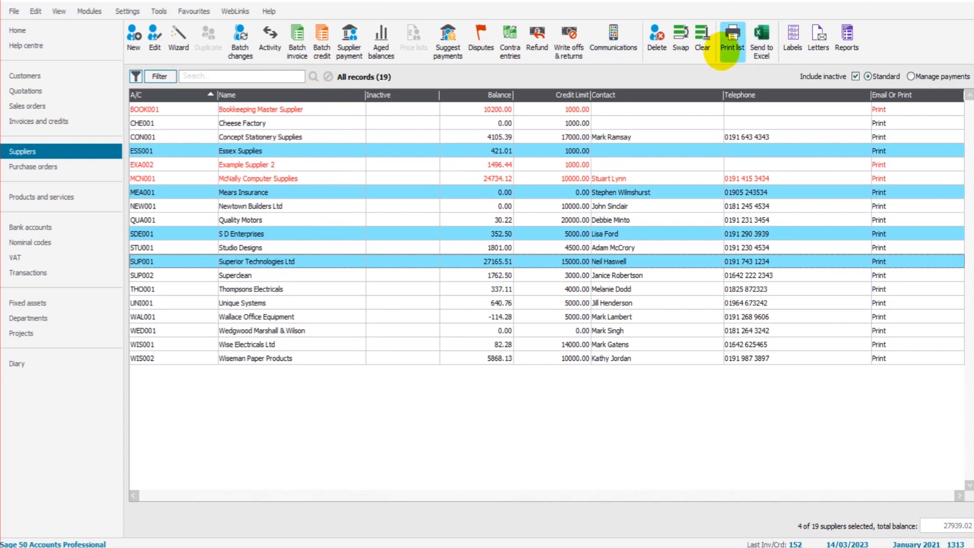
left_click(706, 41)
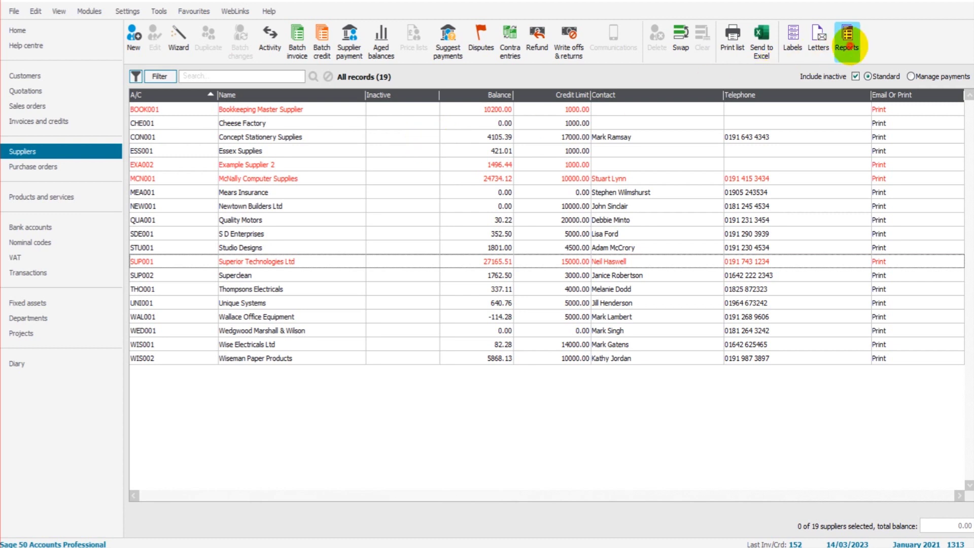
left_click(847, 40)
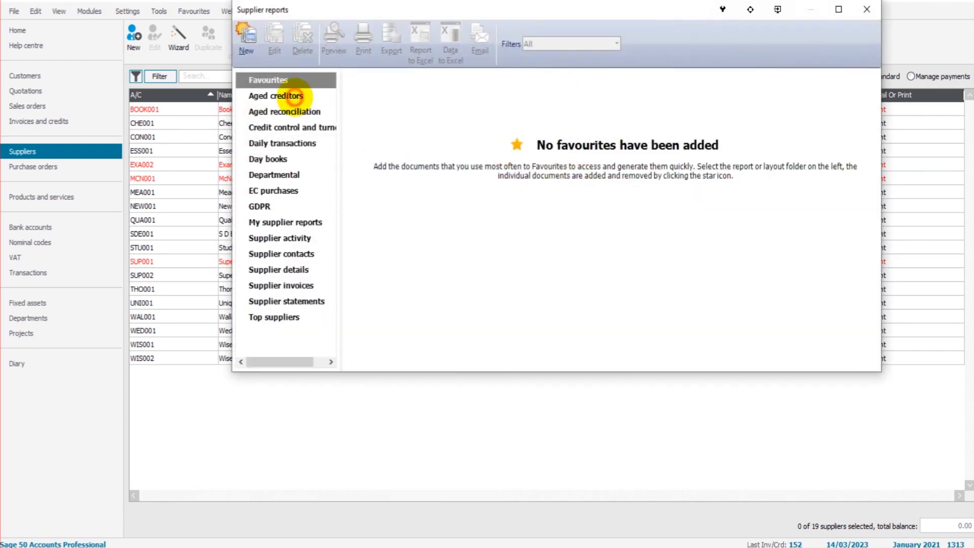
Make Aged Creditors Analysis (Summary) a favourite and start its preview from Favourites.
left_click(292, 96)
left_click_drag(611, 15, 537, 39)
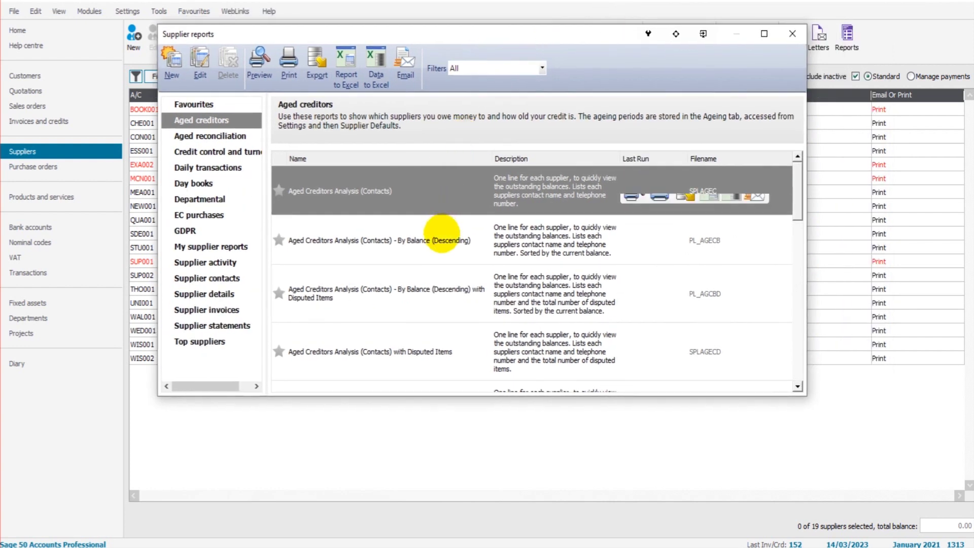
scroll(442, 234, "down", 5)
scroll(443, 233, "down", 3)
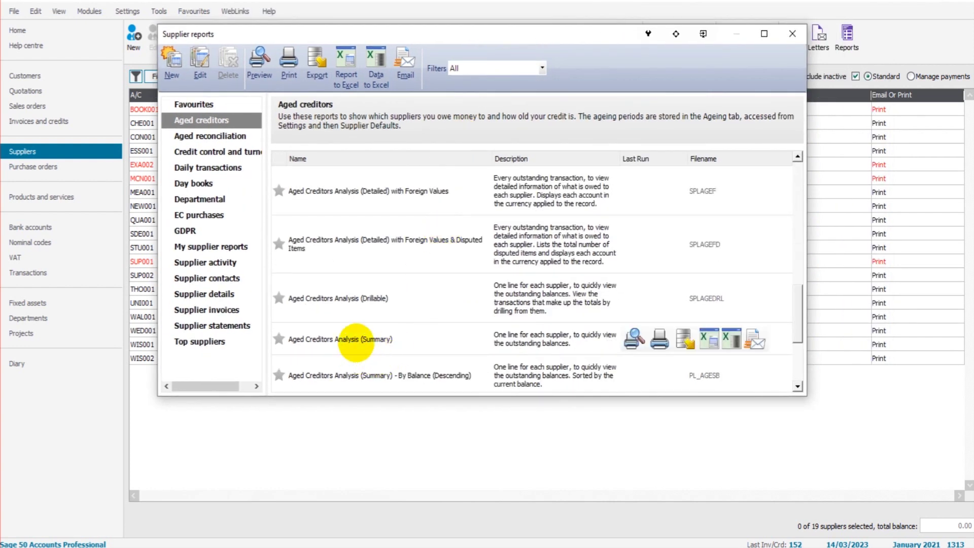
scroll(401, 318, "up", 3)
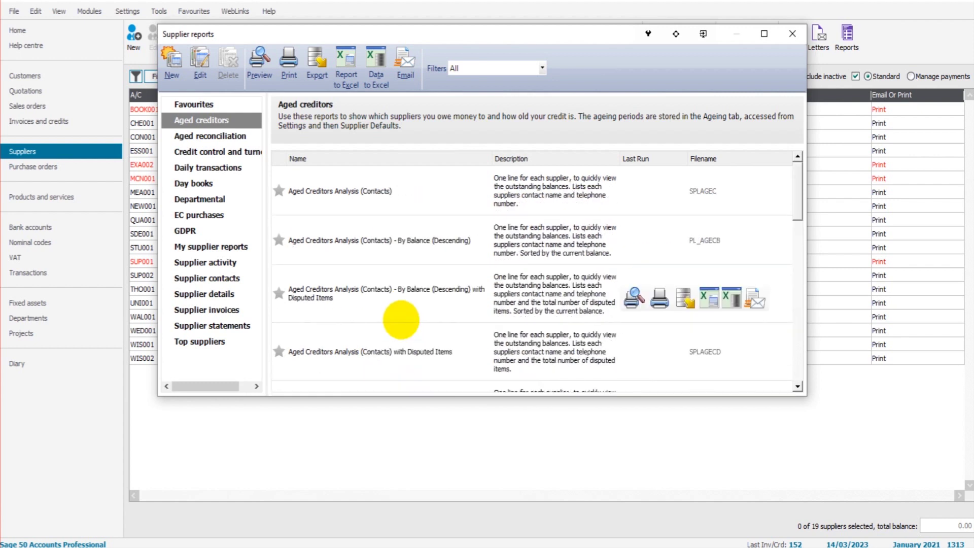
scroll(401, 320, "down", 3)
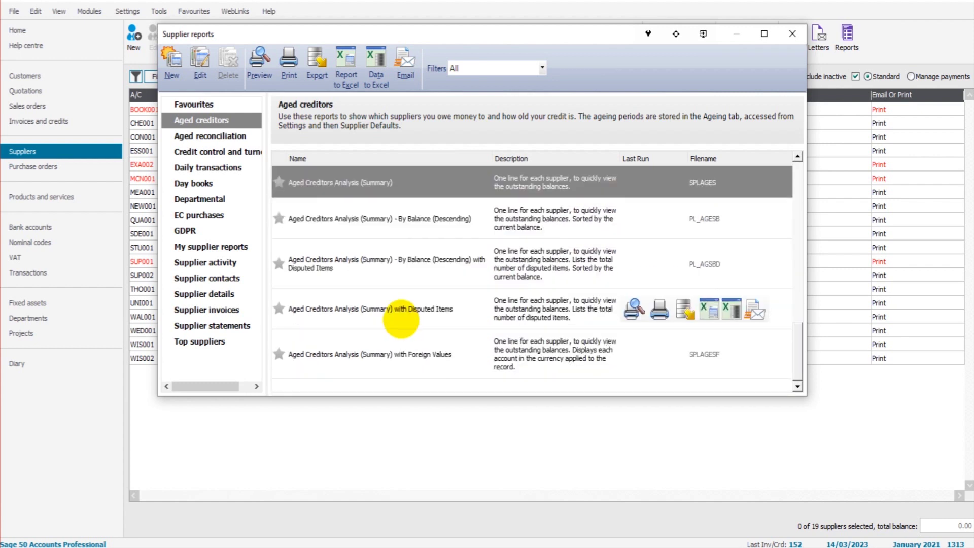
scroll(401, 318, "up", 3)
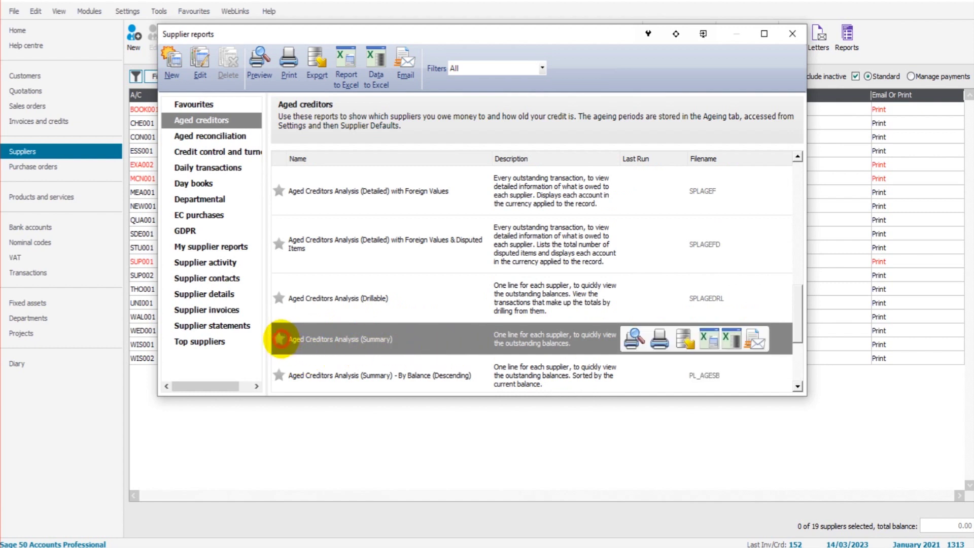
left_click(281, 338)
left_click(193, 104)
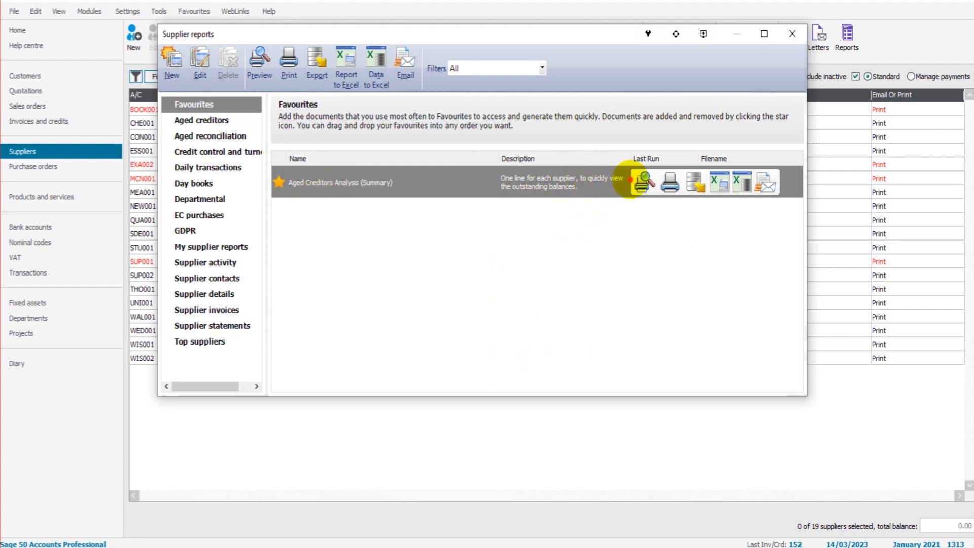
left_click(642, 181)
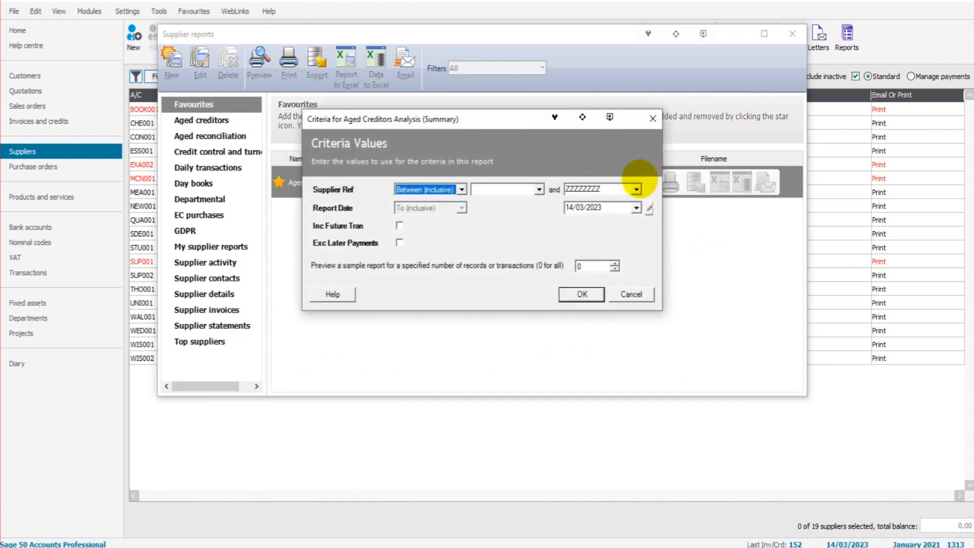
Run the Aged Creditors Summary preview with default criteria dated 14/03/2023.
left_click(584, 294)
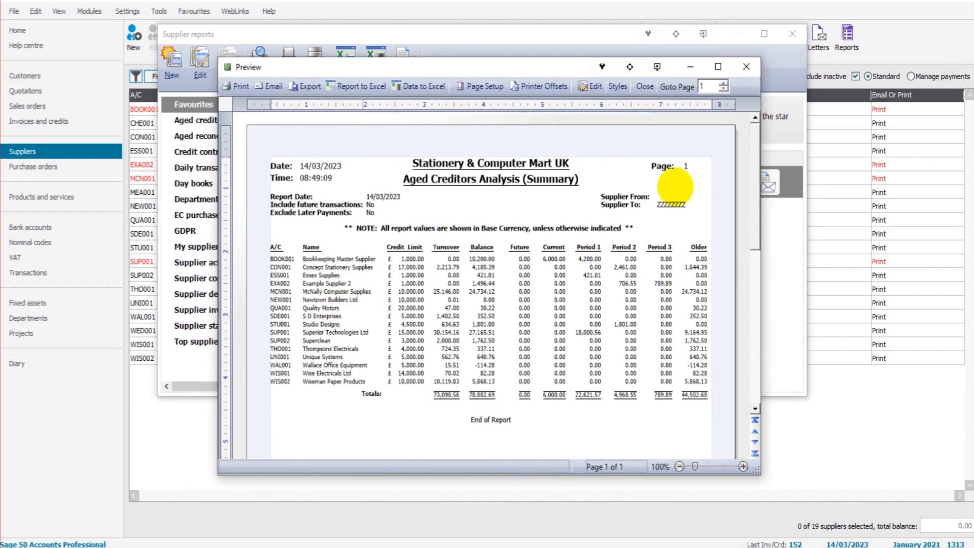
Add Aged Creditors Analysis (Detailed) to favourites and start its preview from the Favourites list.
left_click(746, 66)
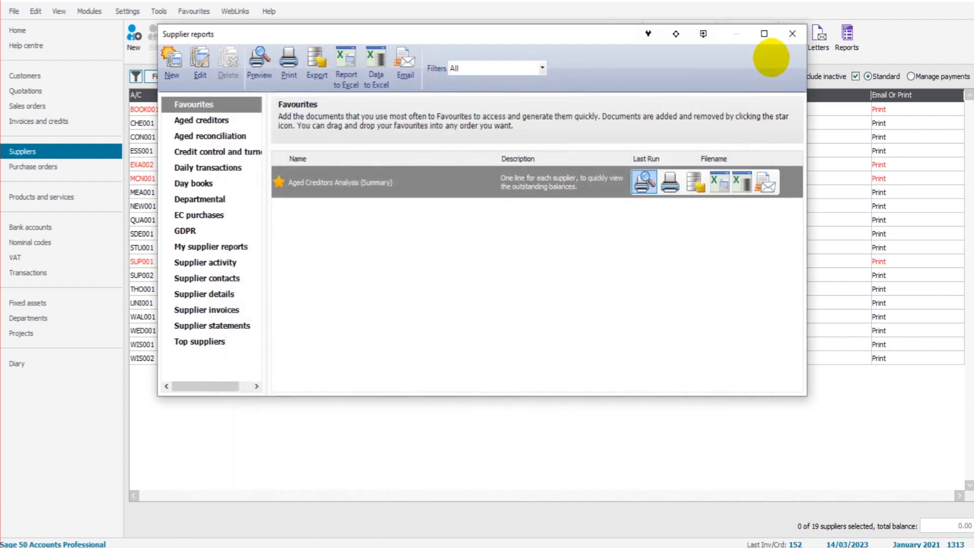
left_click(216, 120)
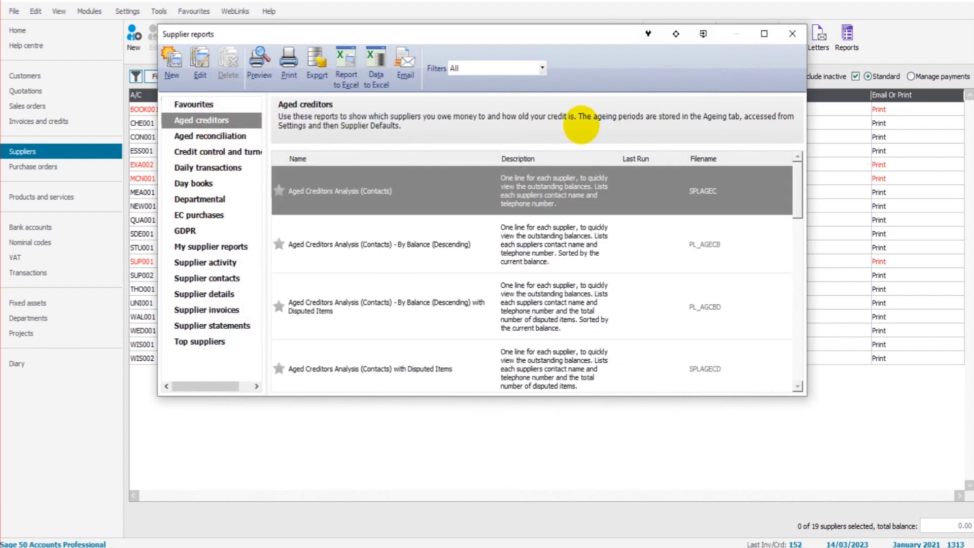
left_click_drag(621, 38, 620, 76)
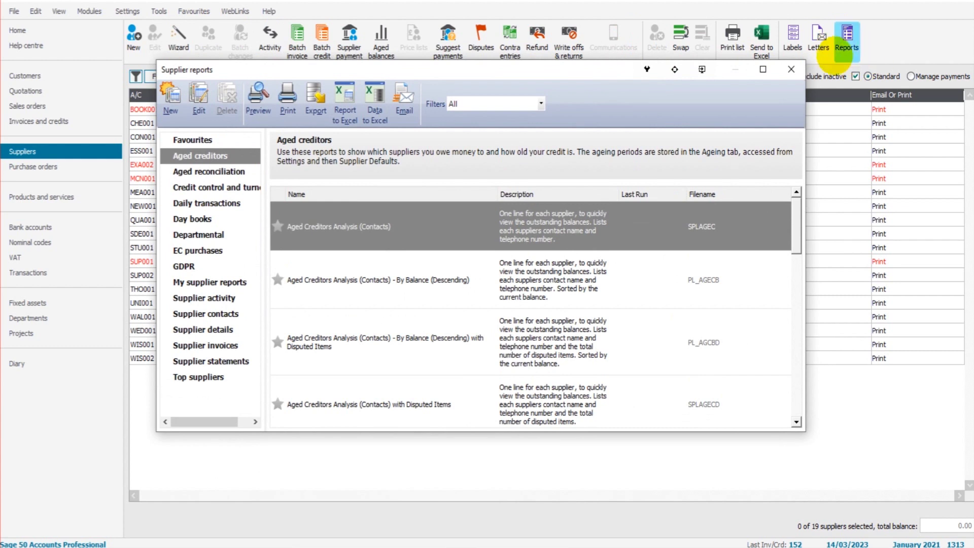
scroll(429, 253, "down", 5)
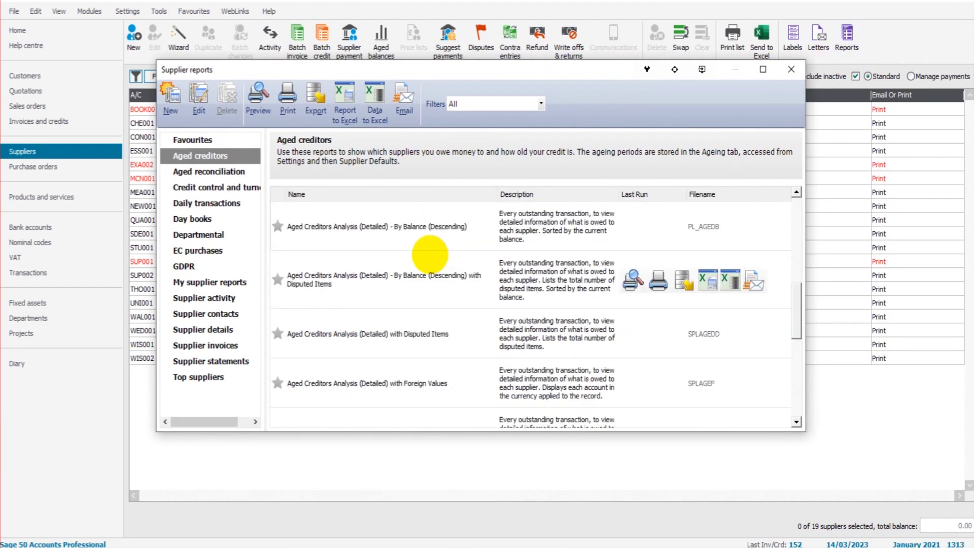
scroll(430, 253, "down", 3)
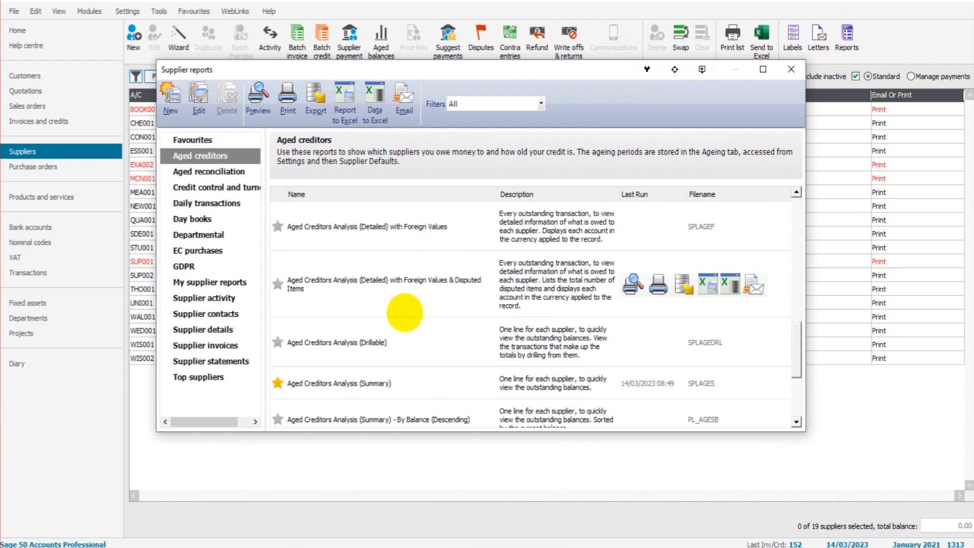
scroll(405, 312, "up", 3)
left_click(284, 350)
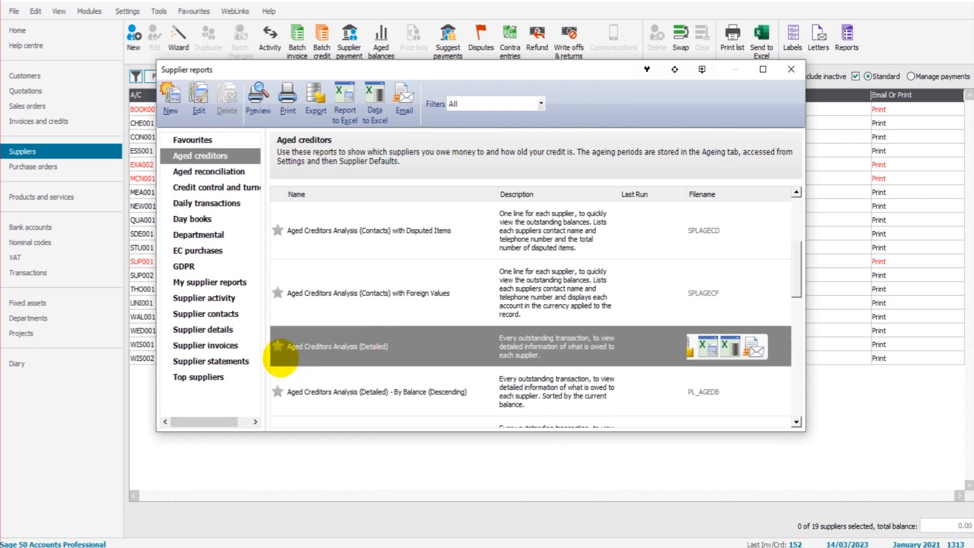
left_click(278, 347)
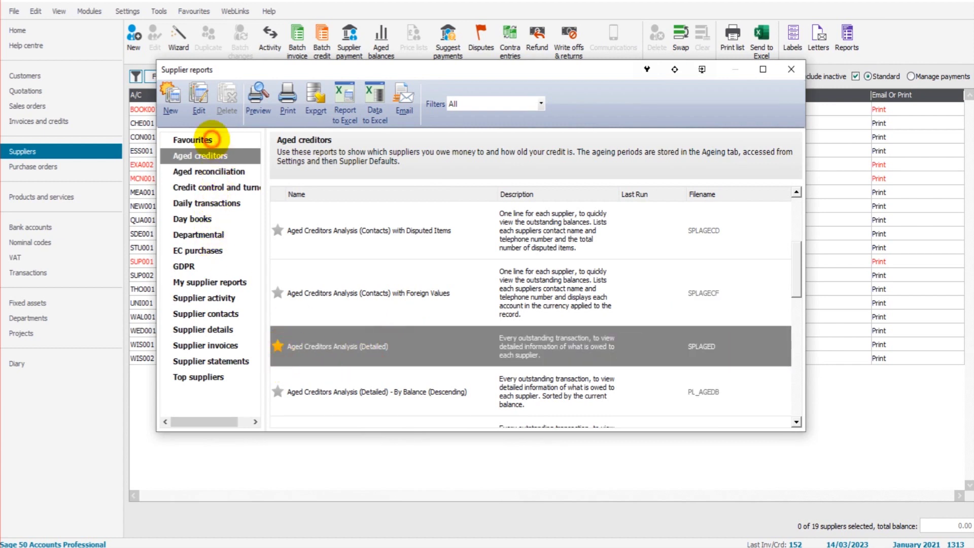
left_click(210, 139)
mouse_move(361, 253)
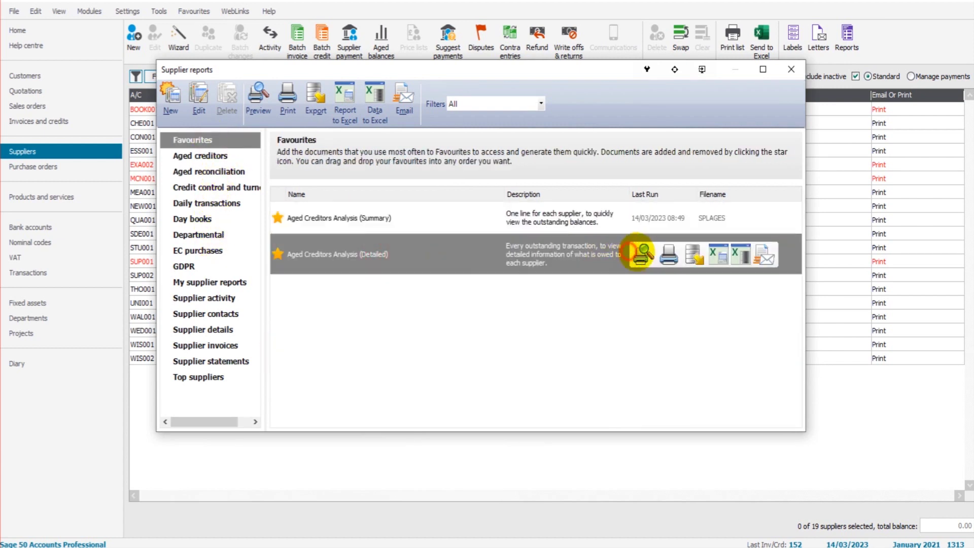
left_click(641, 252)
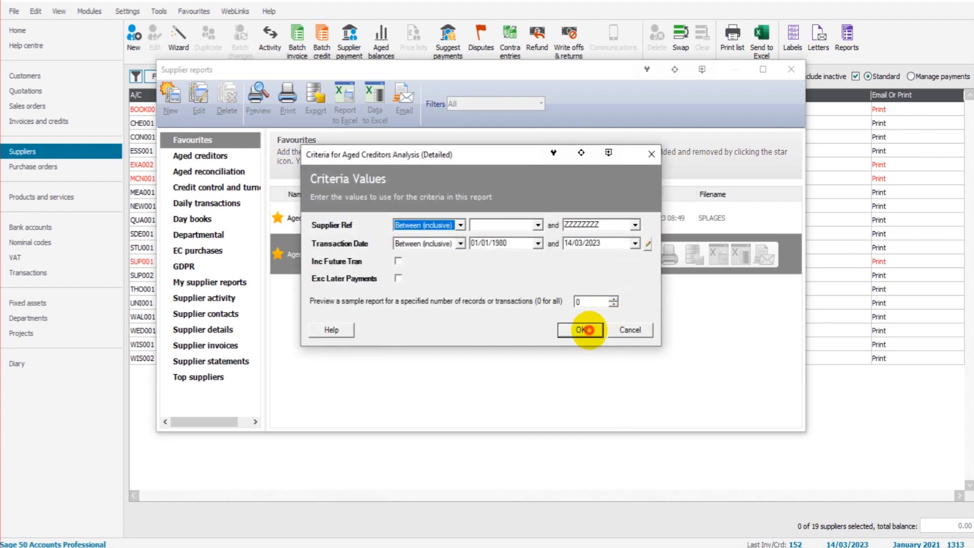
Generate the Detailed aged creditors report for 01/01/1980–14/03/2023 and scroll through its three pages.
left_click(584, 330)
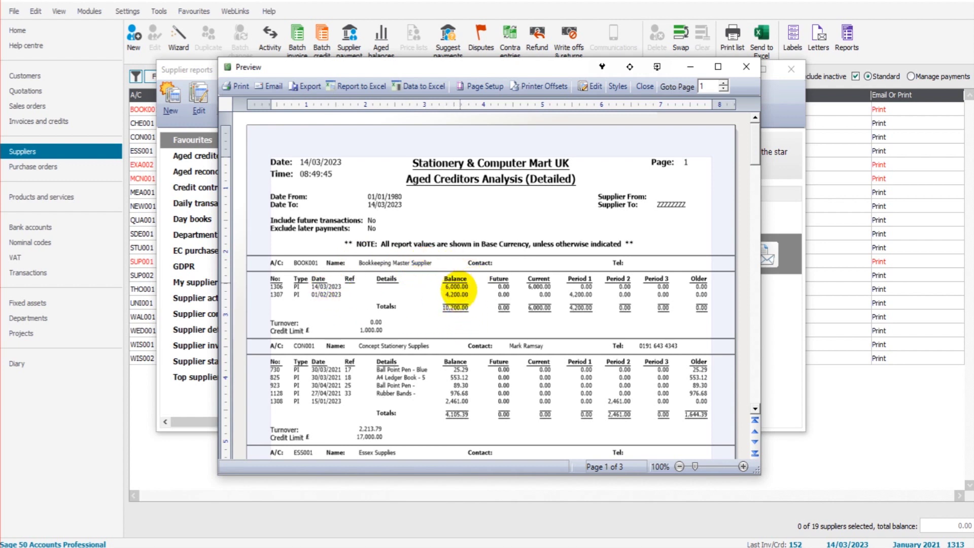
scroll(507, 292, "down", 3)
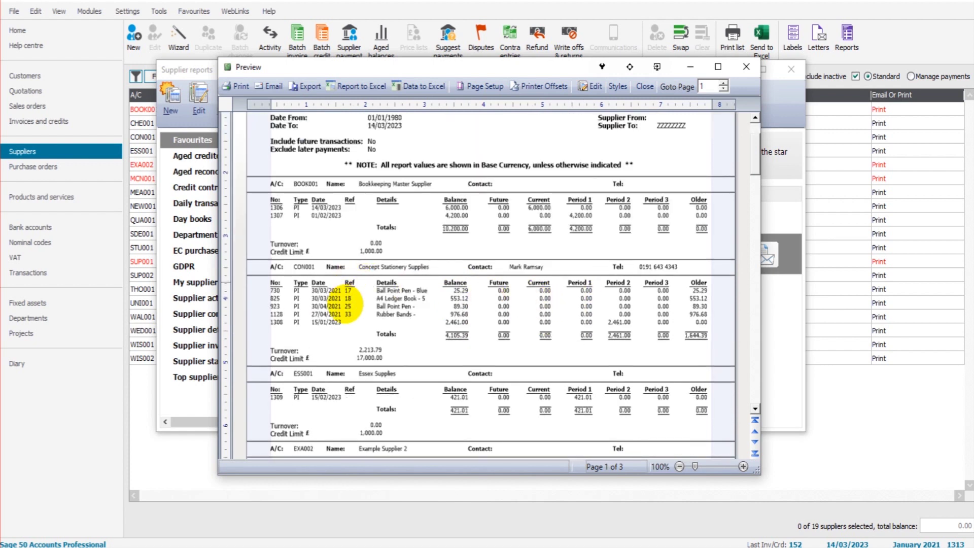
scroll(348, 307, "down", 3)
scroll(352, 303, "down", 3)
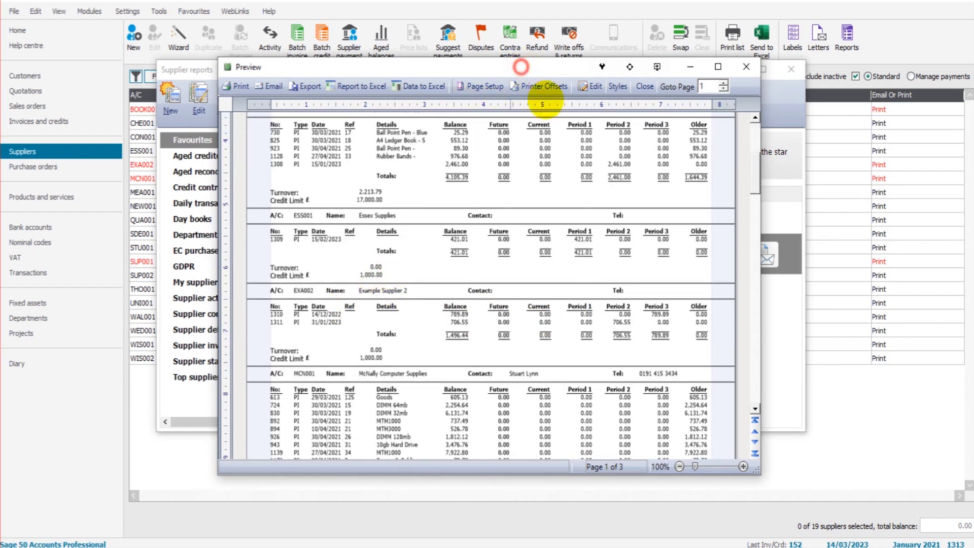
left_click_drag(521, 70, 505, 49)
scroll(421, 258, "down", 20)
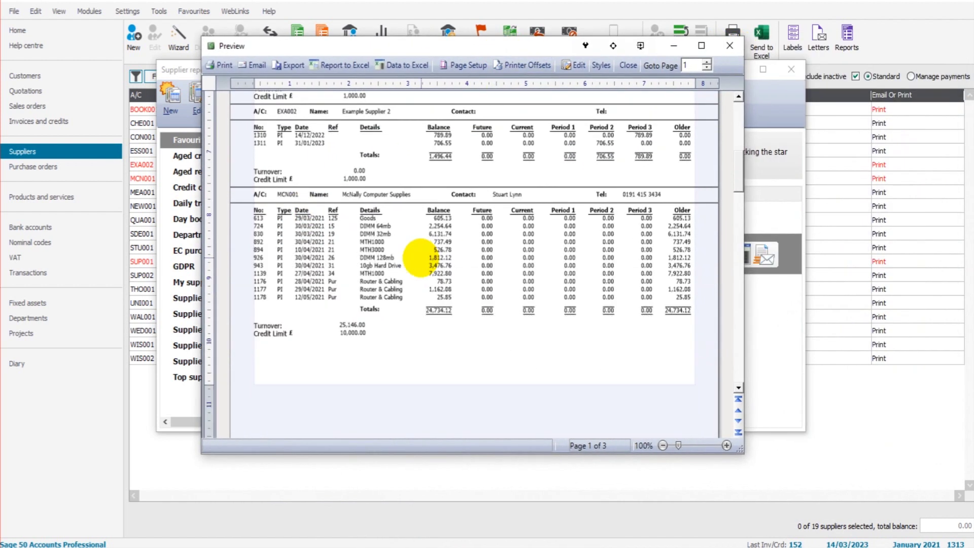
scroll(420, 261, "down", 20)
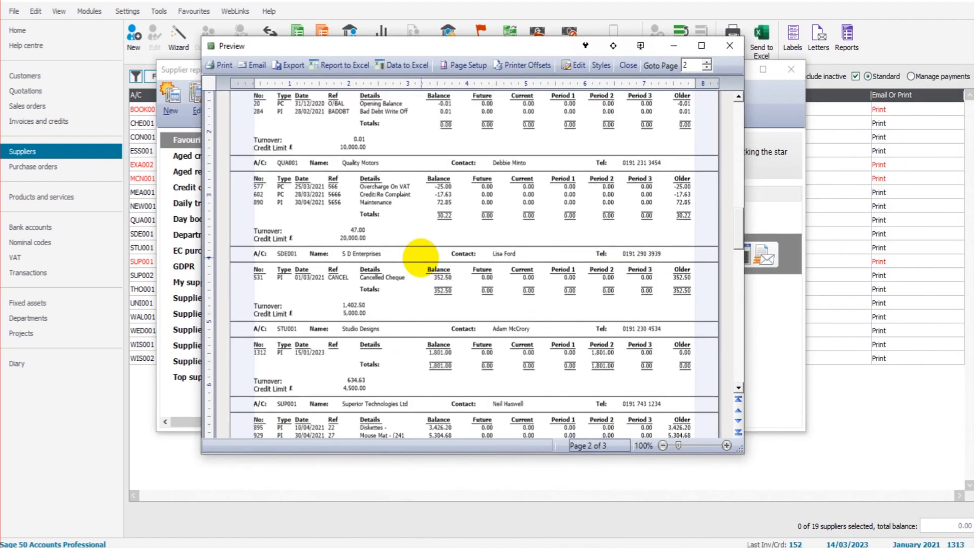
scroll(422, 256, "down", 15)
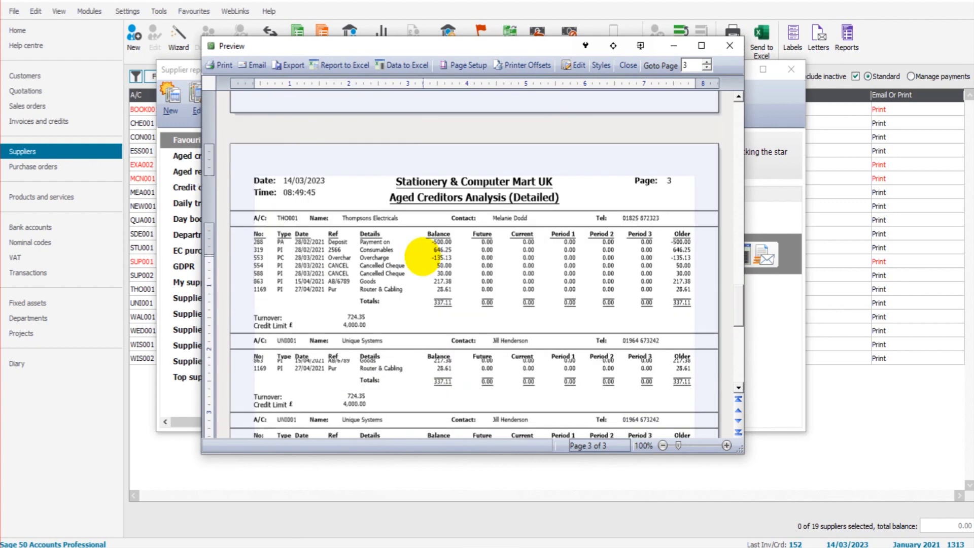
scroll(422, 255, "up", 15)
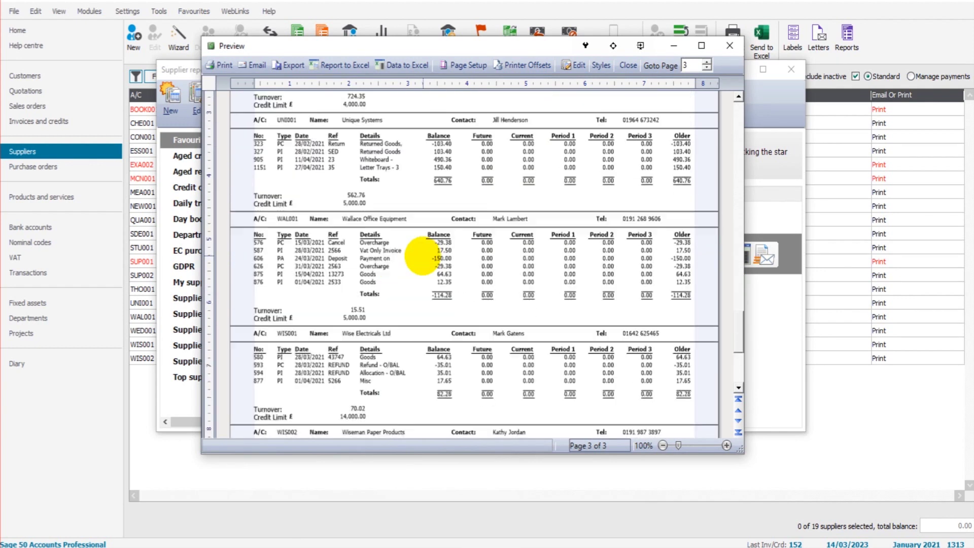
scroll(419, 256, "up", 10)
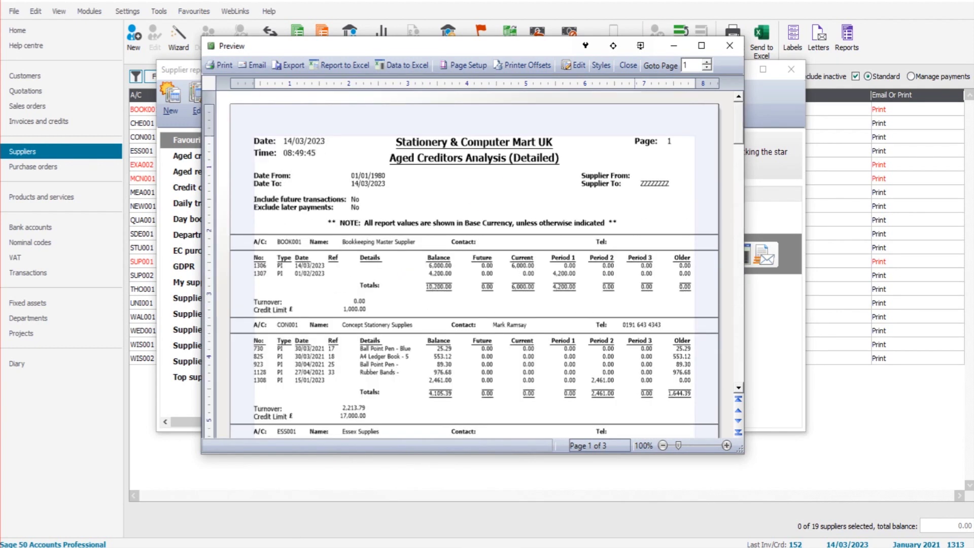